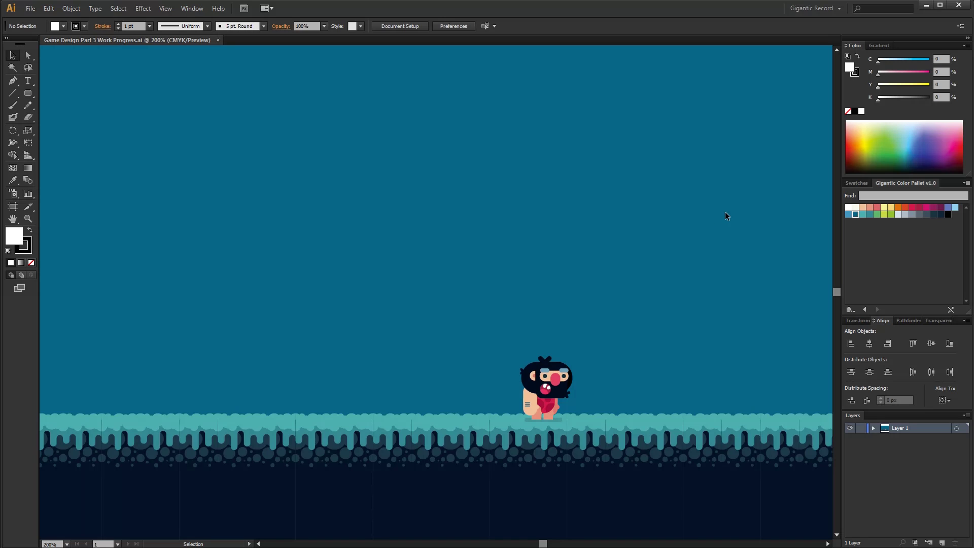
Draw a tall rectangle about 23 by 222 px with no stroke, filled with the background blue darkened to 35% black.
left_click_drag(29, 93, 44, 93)
left_click(28, 251)
left_click(31, 263)
left_click(13, 235)
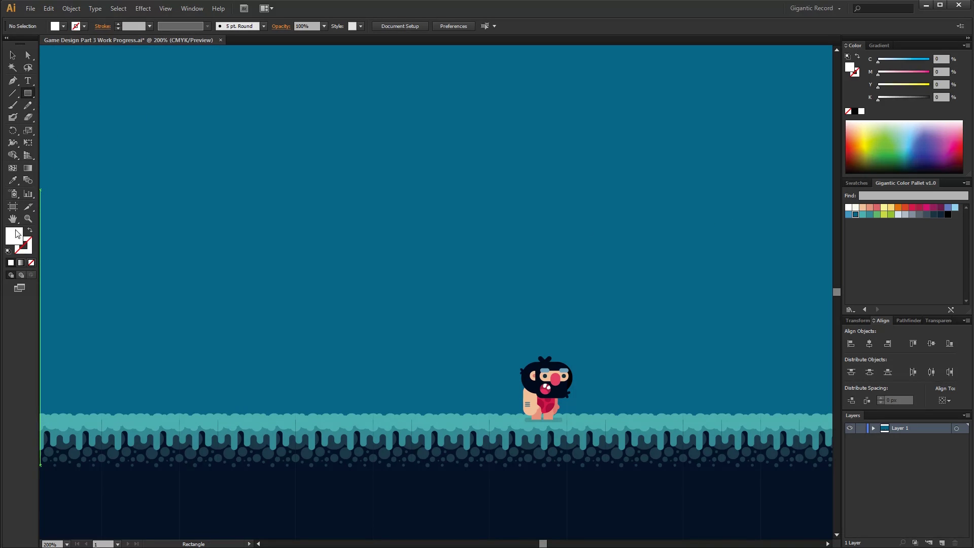
left_click(856, 214)
left_click_drag(601, 115, 624, 341)
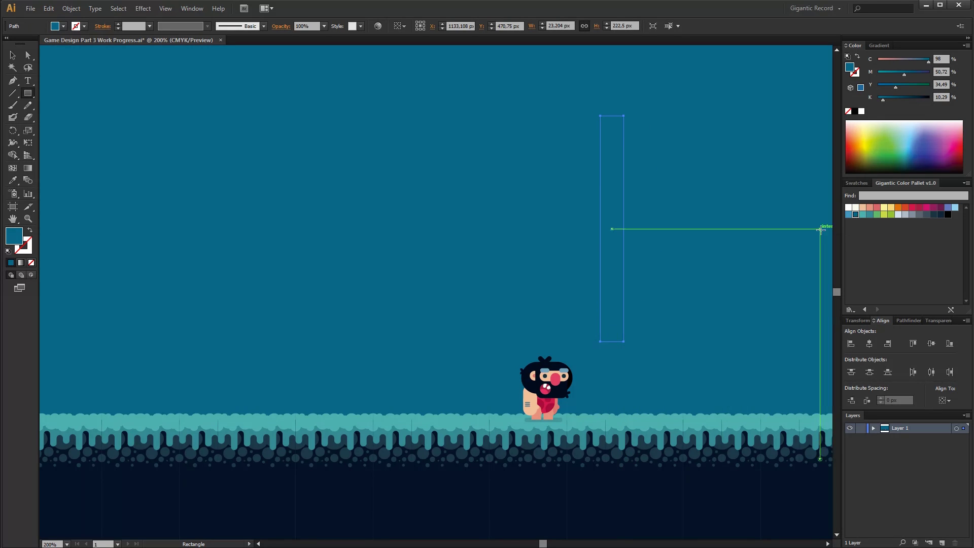
left_click_drag(883, 99, 893, 98)
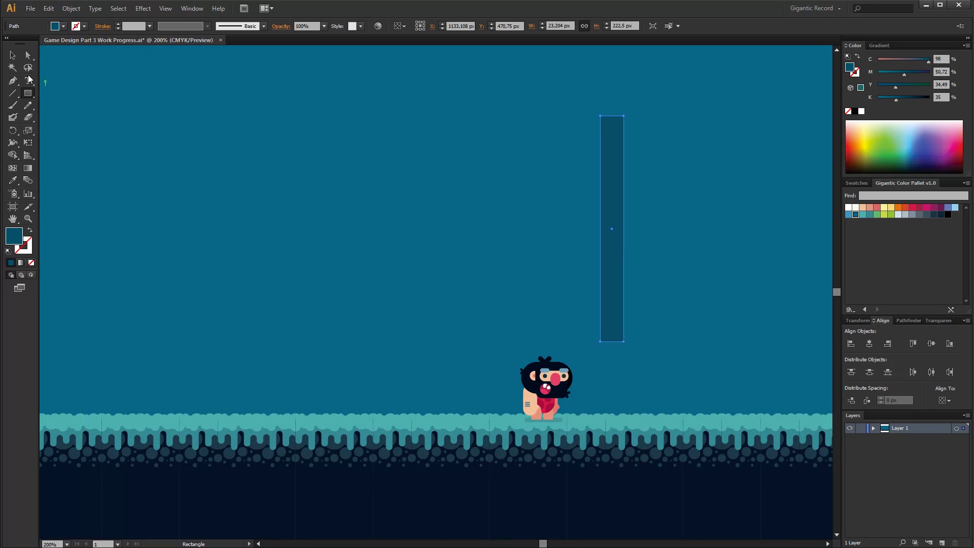
Enlarge the rectangle into a full-height tree trunk beyond the character and duplicate it as a narrower trunk to its right.
left_click(13, 55)
left_click_drag(622, 342, 612, 470, "alt+shift")
left_click_drag(618, 367, 740, 297)
right_click(685, 319)
key("Escape")
key("a")
key("v")
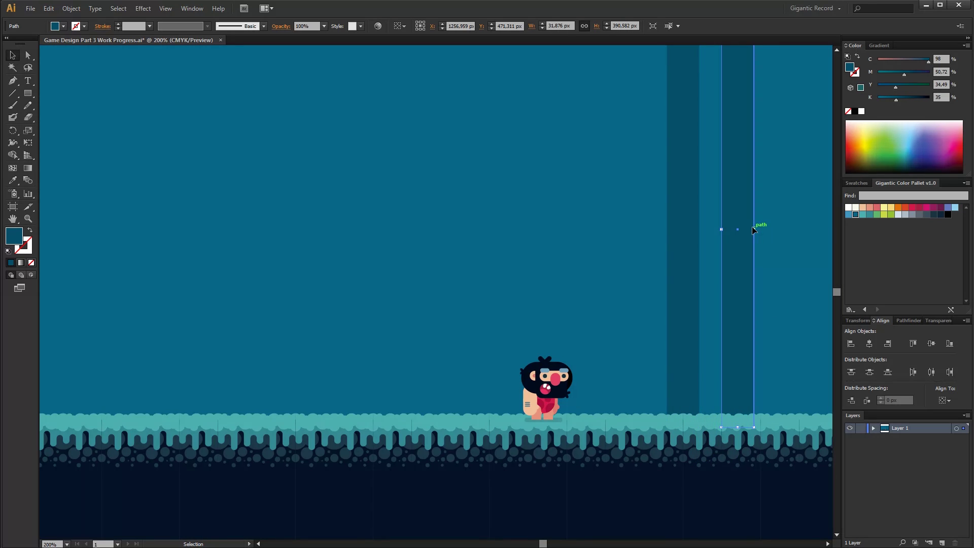
left_click_drag(755, 228, 736, 230)
left_click(772, 247)
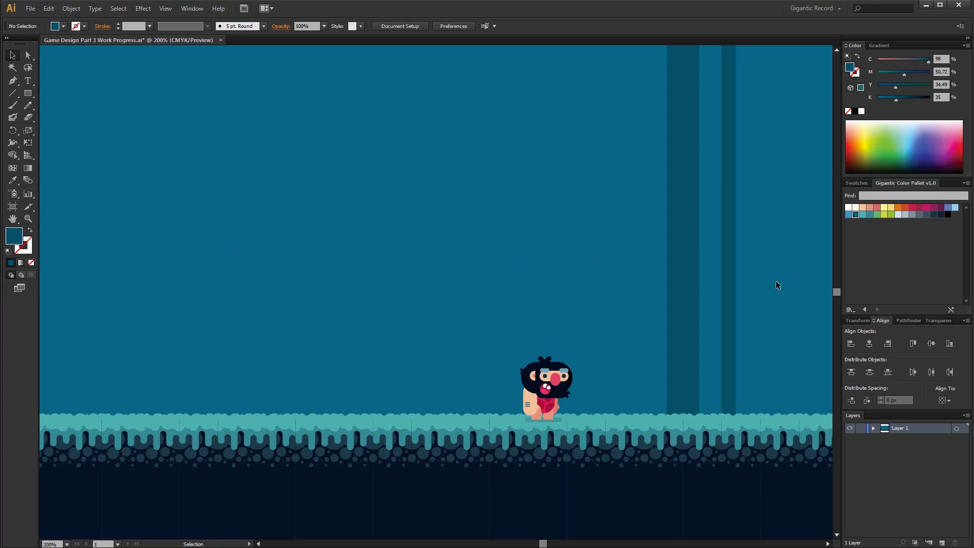
Add rounded-rectangle branches to the thick trunk: a large and a small one on its left side, a small one on its right.
left_click_drag(28, 93, 65, 102)
left_click_drag(595, 214, 712, 95)
key("v")
key("ctrl+c")
key("ctrl+f")
left_click(648, 227)
left_click(711, 95)
left_click(709, 120)
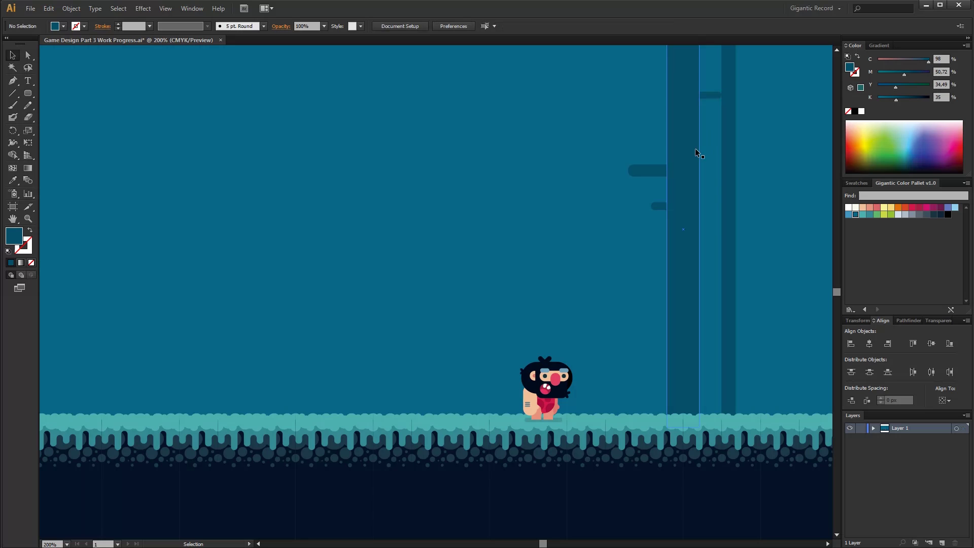
Lower the two left-hand branches on the thick trunk.
left_click(656, 177)
left_click_drag(656, 176, 656, 196)
left_click(790, 287)
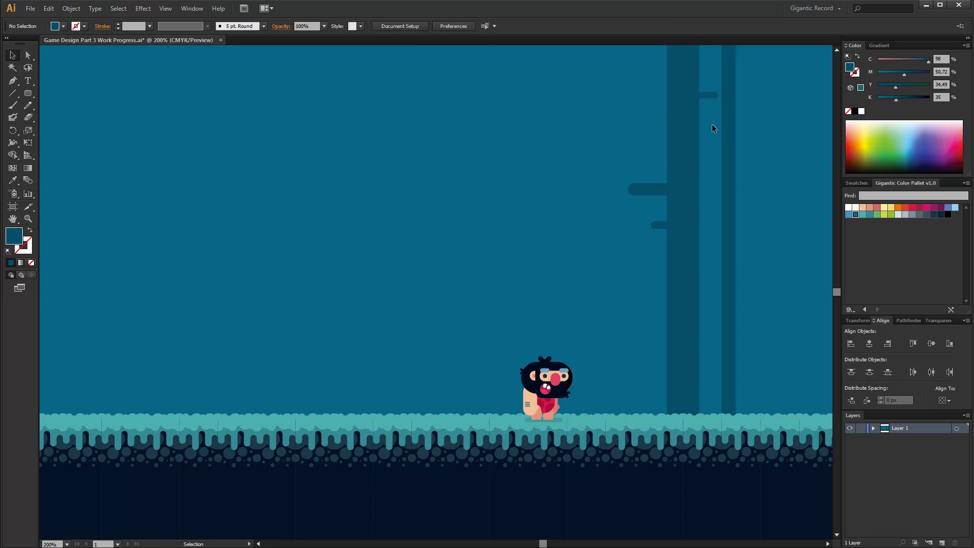
Copy the small branch onto the thin trunk as two smaller branches, one on its right side and a tiny one lower left.
left_click_drag(708, 97, 725, 338, "alt")
left_click(753, 272)
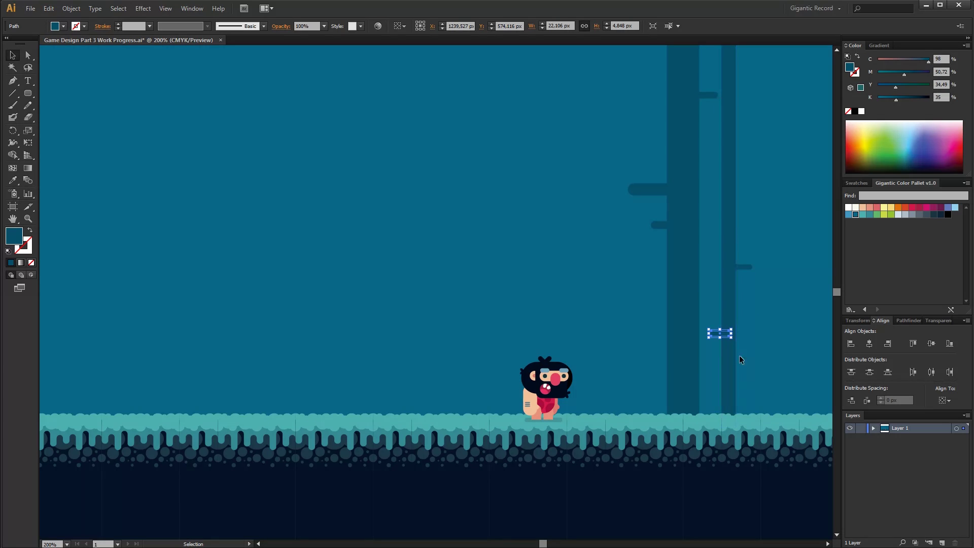
left_click(592, 229)
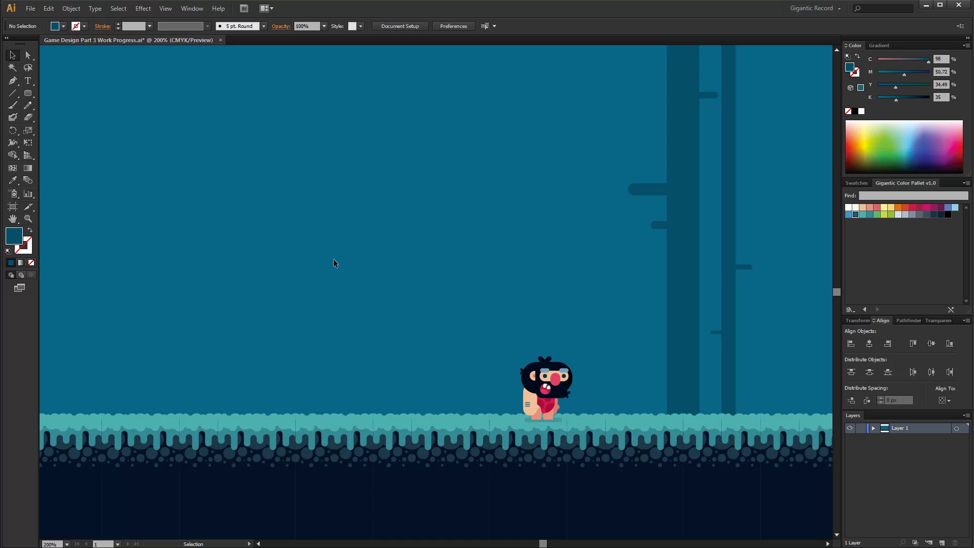
Duplicate both trunks with their branches to the left of the character and move the copied thin trunk left of the thick one.
key("a")
left_click_drag(601, 95, 751, 339)
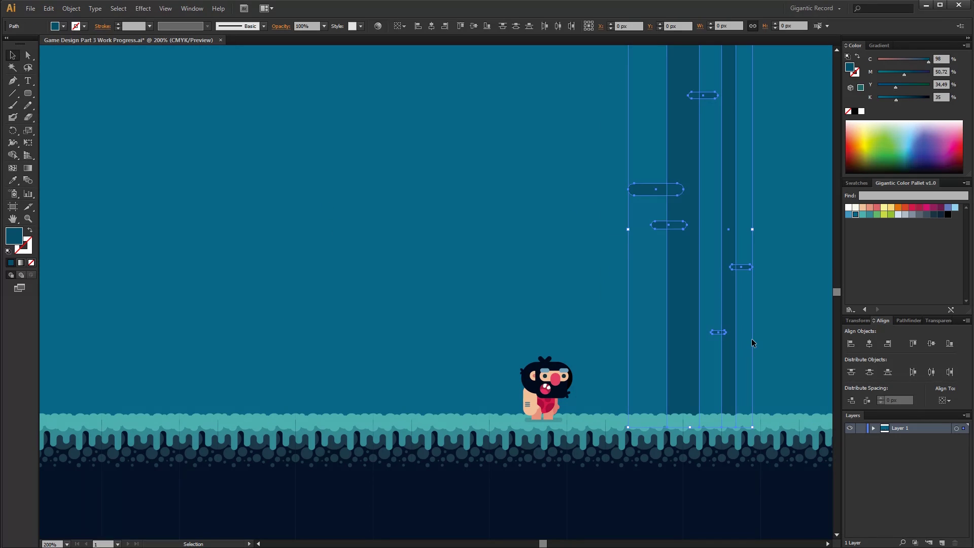
left_click_drag(684, 230, 348, 232, "shift")
left_click_drag(423, 244, 378, 339)
left_click_drag(383, 290, 243, 285)
left_click(412, 275)
Move the copied thick trunk's large branch to its right side and lower its small right-hand branch beneath it.
left_click_drag(315, 192, 374, 143)
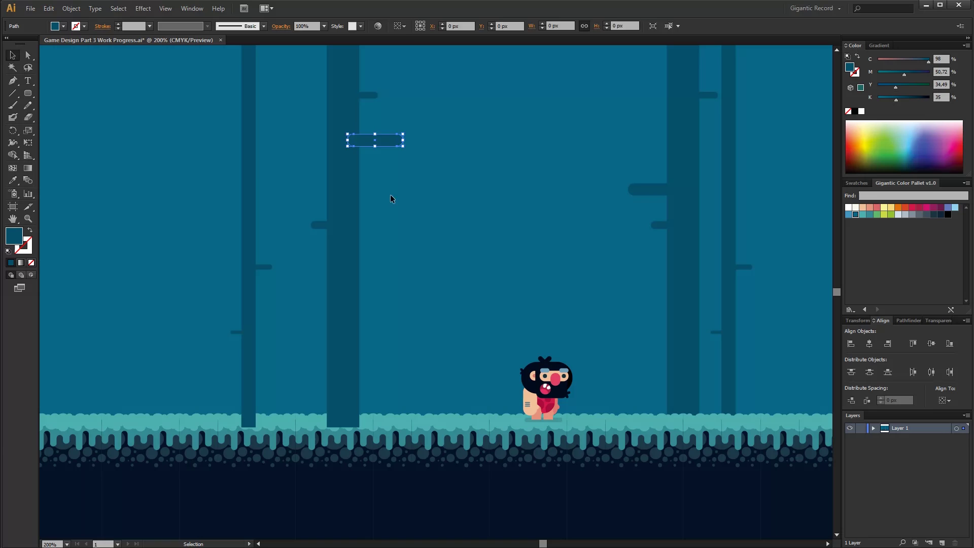
left_click_drag(372, 97, 366, 260)
left_click(303, 300)
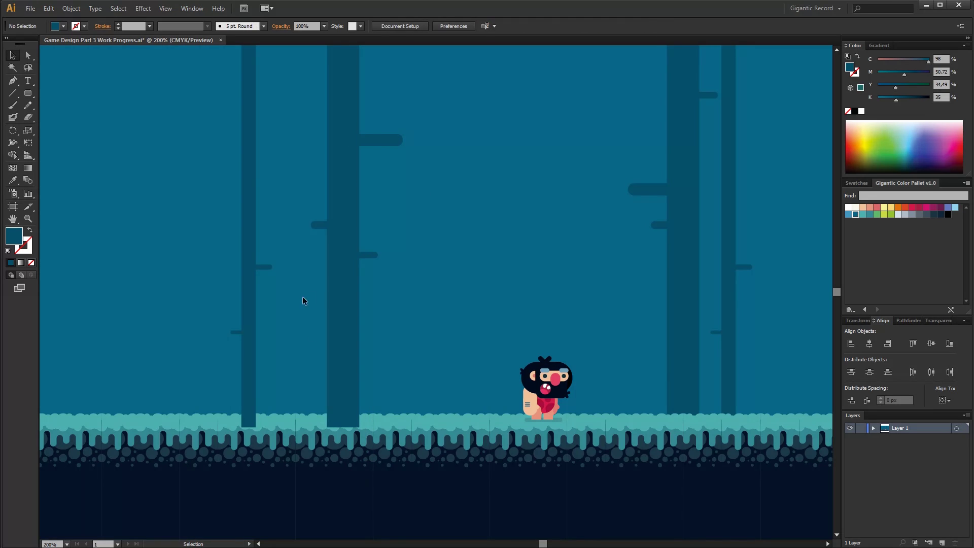
Rearrange the copied thin trunk's branches, with a larger one on the left side and the small one low on the right.
left_click(264, 267)
mouse_move(248, 264)
left_mouse_down("shift")
mouse_move(236, 261)
mouse_move(249, 264)
left_mouse_up("shift")
left_click(283, 307)
left_click_drag(238, 334, 272, 363)
left_click(304, 320)
Extend the copied thick trunk's left branch outward and slightly adjust the thin trunk's lowest branch.
left_click(326, 225)
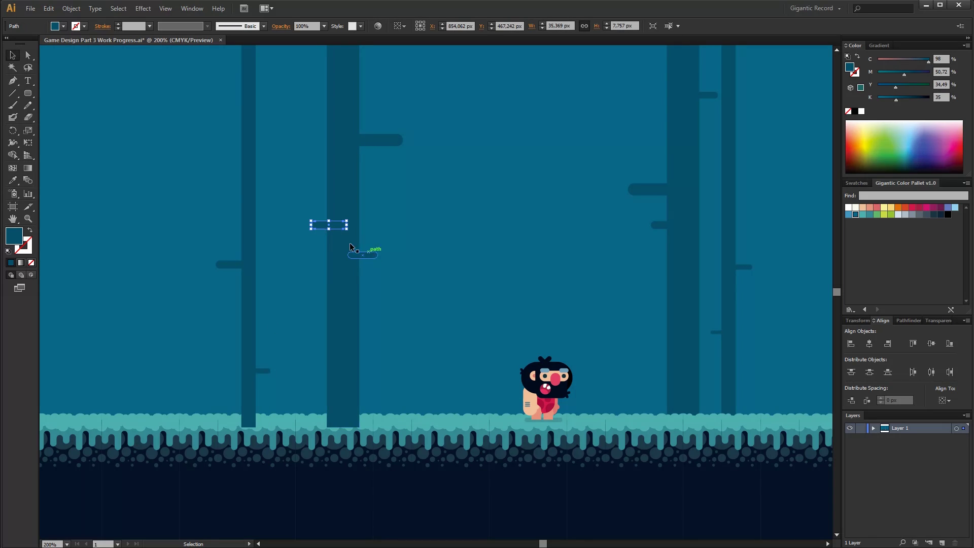
left_click_drag(335, 226, 327, 225)
left_click(286, 330)
left_click(264, 371)
mouse_move(270, 368)
left_mouse_down("shift")
mouse_move(278, 366)
mouse_move(272, 372)
left_mouse_up("shift")
left_click(281, 330)
Group the left pair of trees and the right pair of trees with their branches.
left_click_drag(189, 112, 406, 378)
left_click_drag(587, 79, 792, 350)
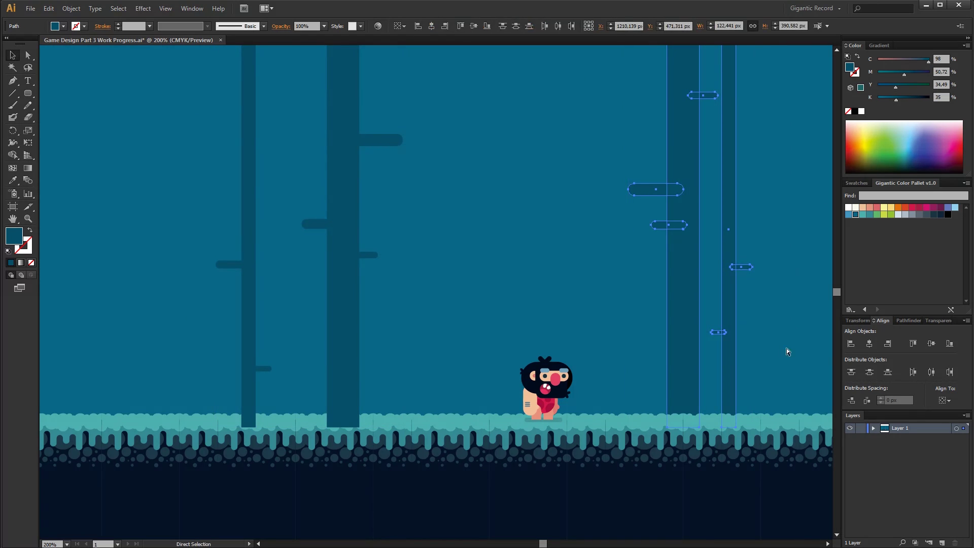
key("ctrl+g")
Bring the character and the ground to the front of the trees.
left_click(559, 391)
left_click(606, 428, "shift")
right_click(607, 428)
mouse_move(635, 515)
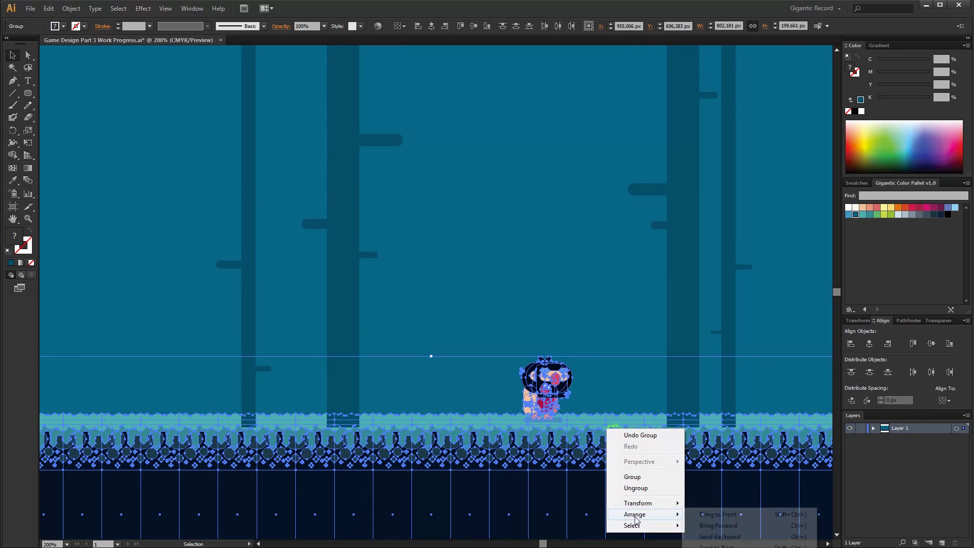
left_click(713, 515)
left_click(532, 255)
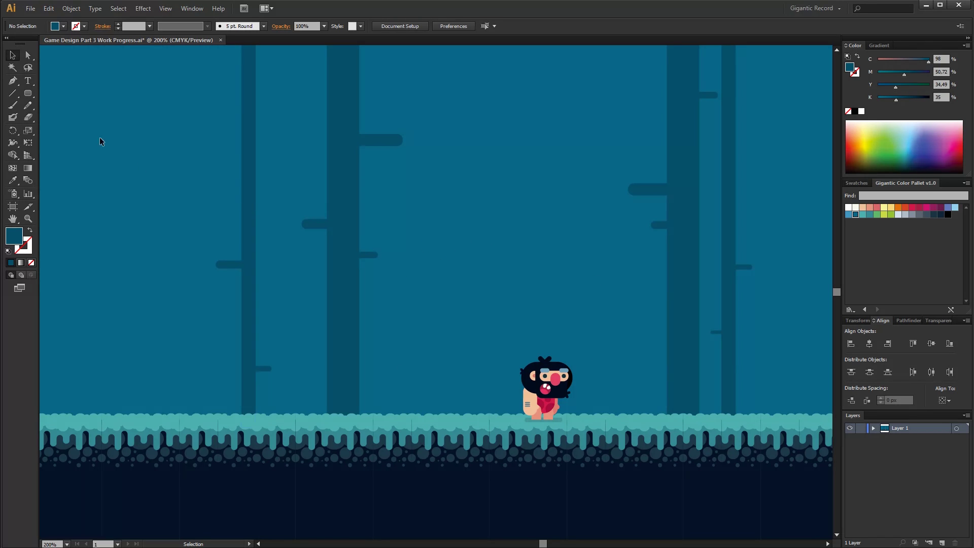
Draw a circle about 78 px across between the trees and darken its fill to 60% black.
left_click_drag(32, 92, 61, 115)
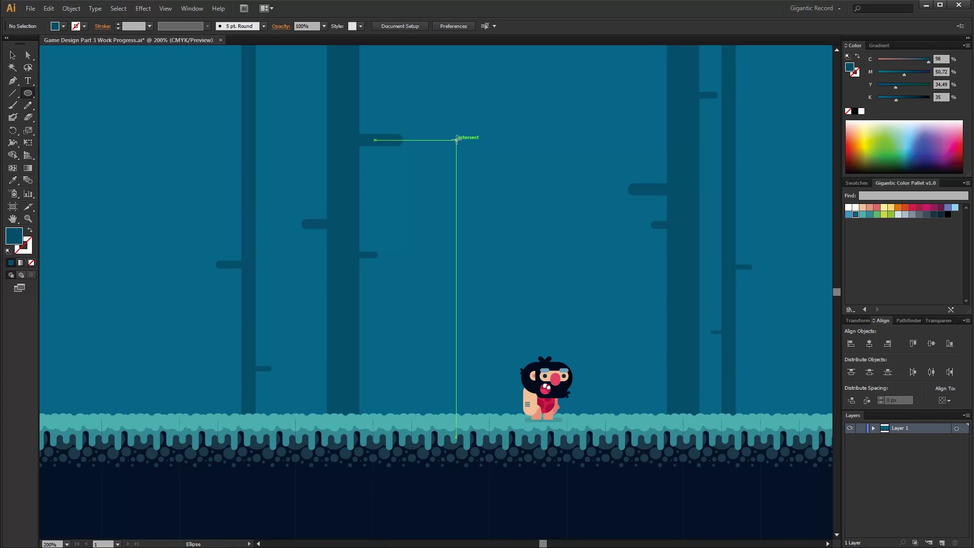
left_click_drag(457, 141, 505, 217, "shift")
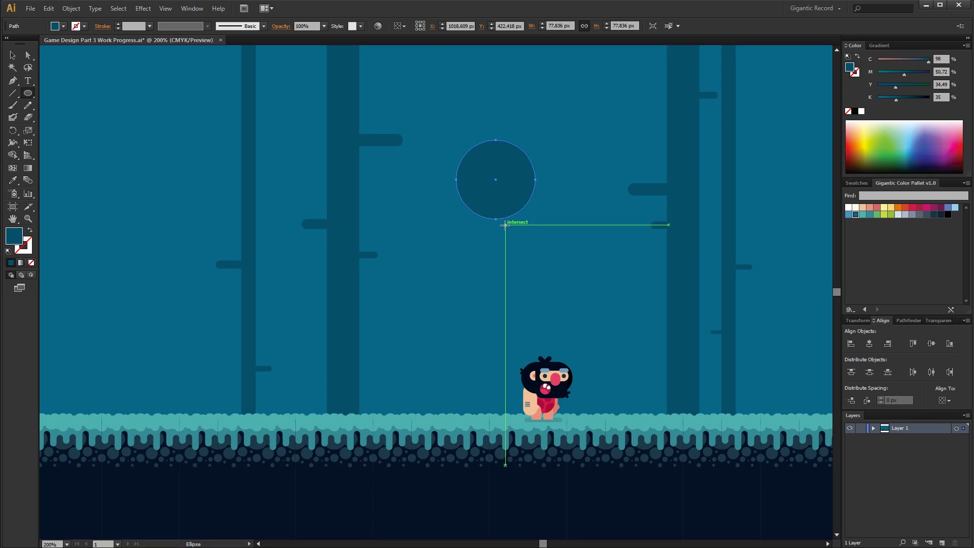
left_click(904, 98)
left_click_drag(906, 98, 911, 98)
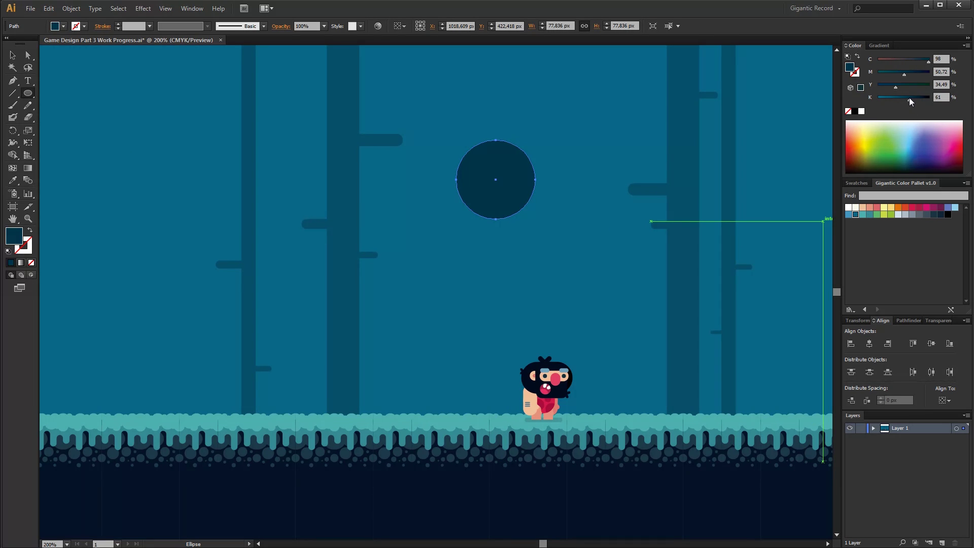
Draw a rectangle as wide as the circle from its centre downward, about 53 px high, to form a bush.
left_click_drag(28, 92, 61, 93)
left_click_drag(456, 179, 536, 224)
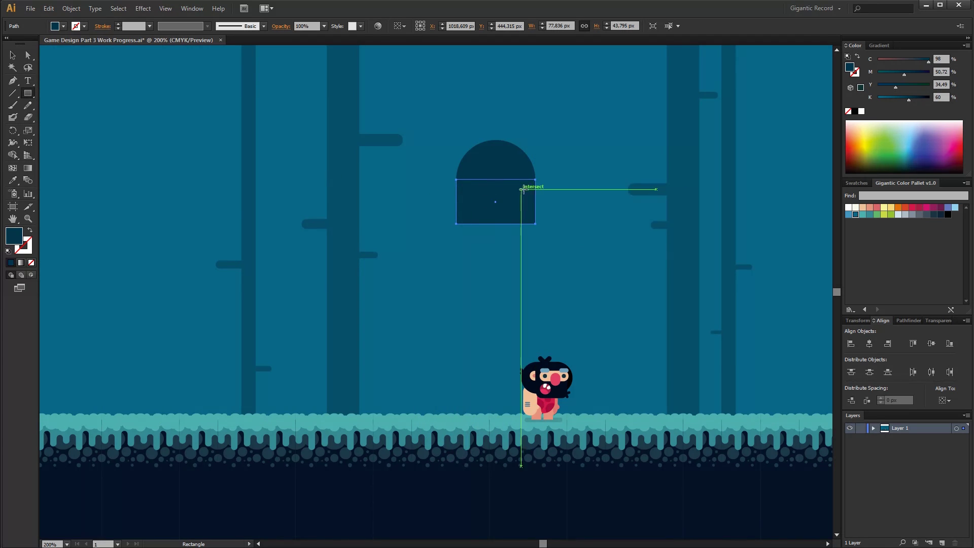
left_click(13, 56)
left_click(66, 80)
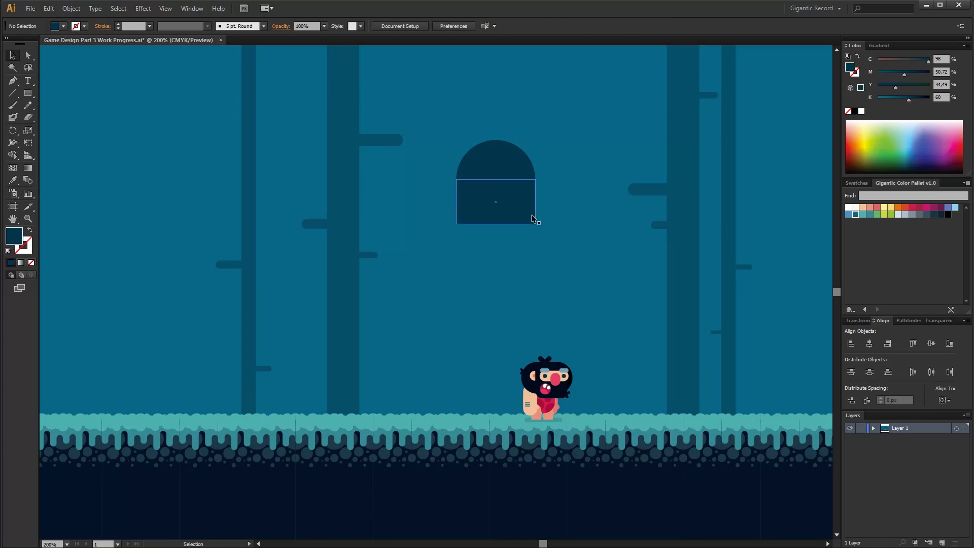
left_click(496, 223)
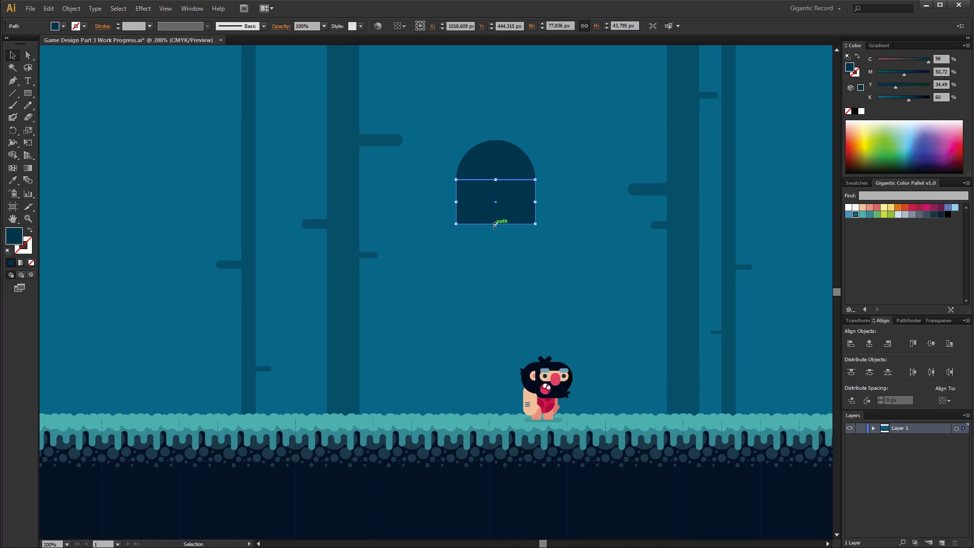
mouse_move(496, 224)
left_mouse_down()
mouse_move(497, 300)
mouse_move(496, 234)
left_mouse_up()
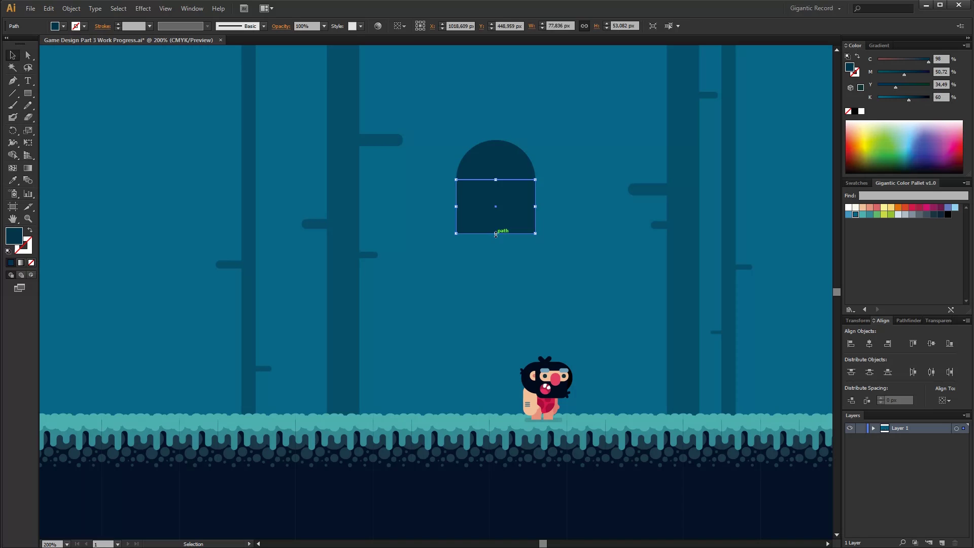
Enlarge the circle-and-rectangle bush to about 146 px wide and move it down to the left of the character.
left_click_drag(535, 140, 594, 92, "shift")
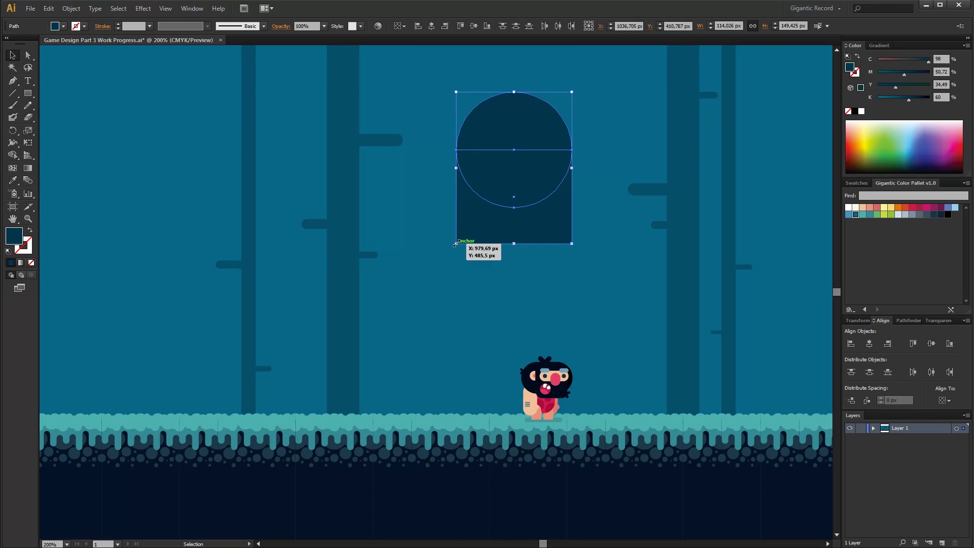
left_click_drag(456, 244, 425, 286, "shift")
left_click_drag(476, 226, 501, 367)
left_click_drag(479, 331, 380, 295)
Bring the ground and the character to the front of the bush.
right_click(598, 428)
mouse_move(634, 518)
left_click(700, 514)
Enlarge the bush further and lower it so its base sits behind the ground, reaching the character.
left_click(470, 249)
left_click(472, 308, "shift")
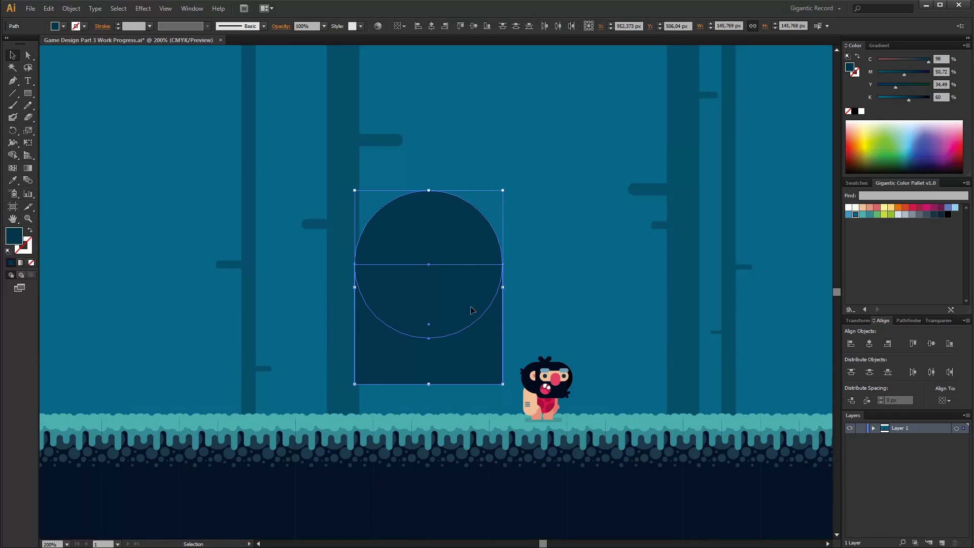
left_click_drag(472, 308, 463, 353)
left_click_drag(501, 223, 583, 141, "shift")
left_click_drag(481, 236, 471, 273)
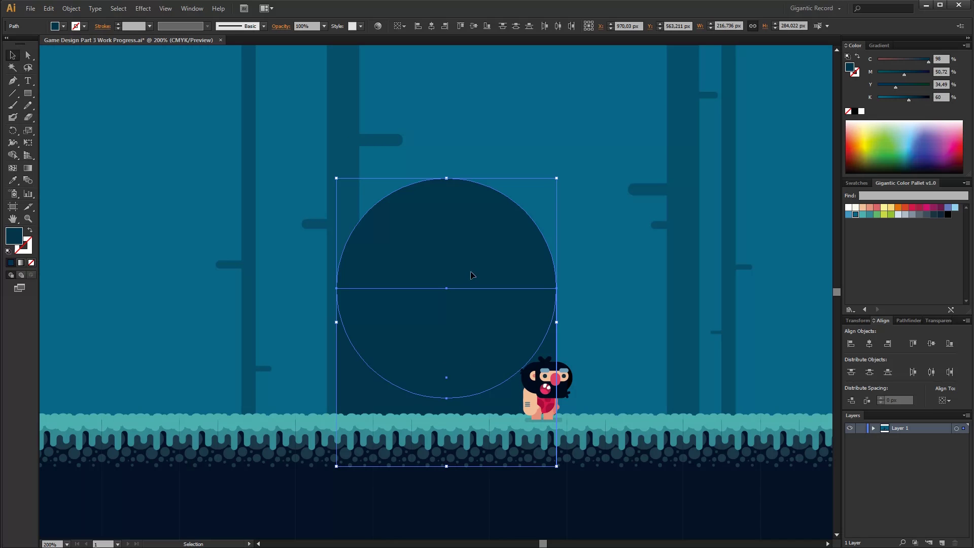
left_click_drag(557, 179, 553, 183, "shift")
Duplicate the bush as a small one behind the character's right side and a raised one over the rightmost tree.
left_click_drag(467, 269, 573, 220)
left_click_drag(638, 124, 527, 307, "shift")
left_click_drag(484, 342, 767, 243)
left_click_drag(792, 204, 812, 179, "shift")
left_click_drag(763, 228, 753, 261)
Stretch the rightmost bush's rectangle down behind the ground to about 185 px high.
left_click(755, 324)
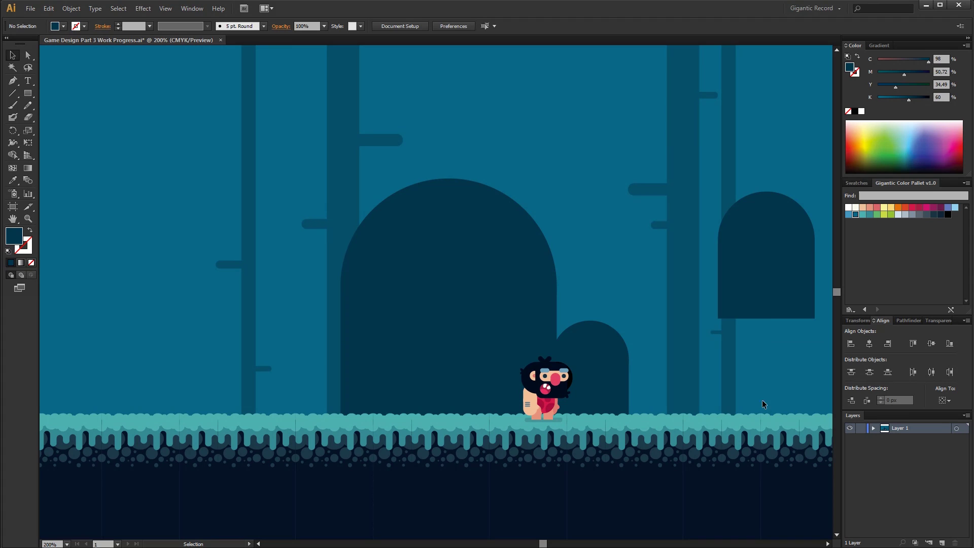
left_click(766, 311)
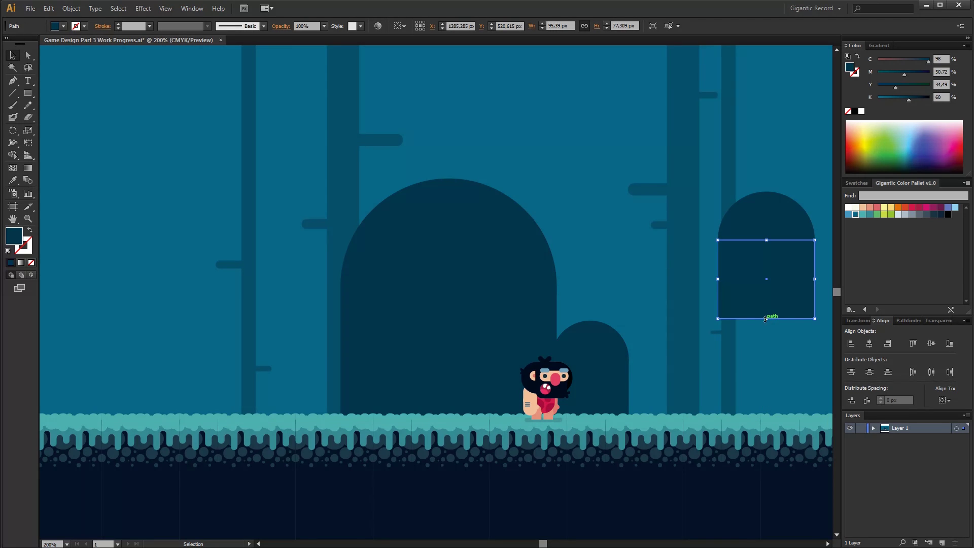
left_click_drag(767, 319, 766, 427)
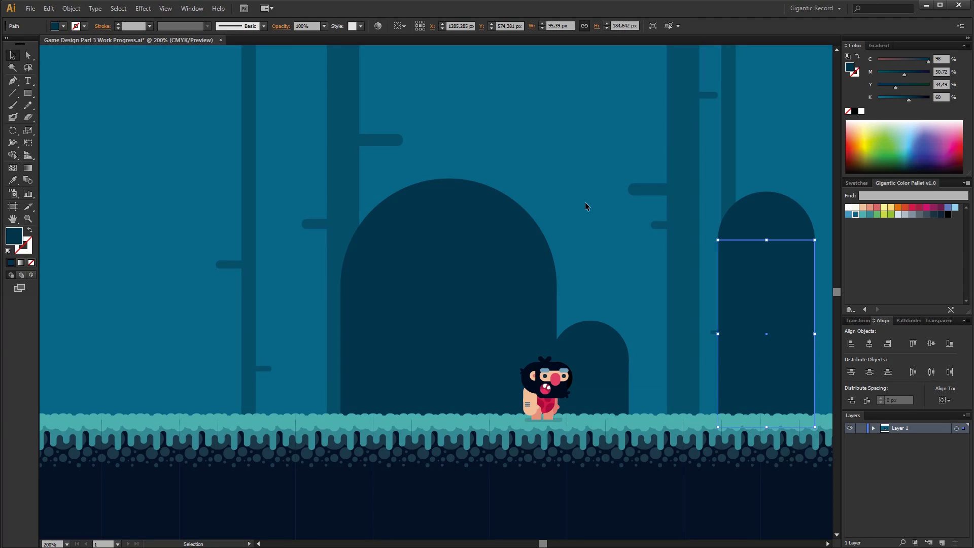
left_click(597, 229)
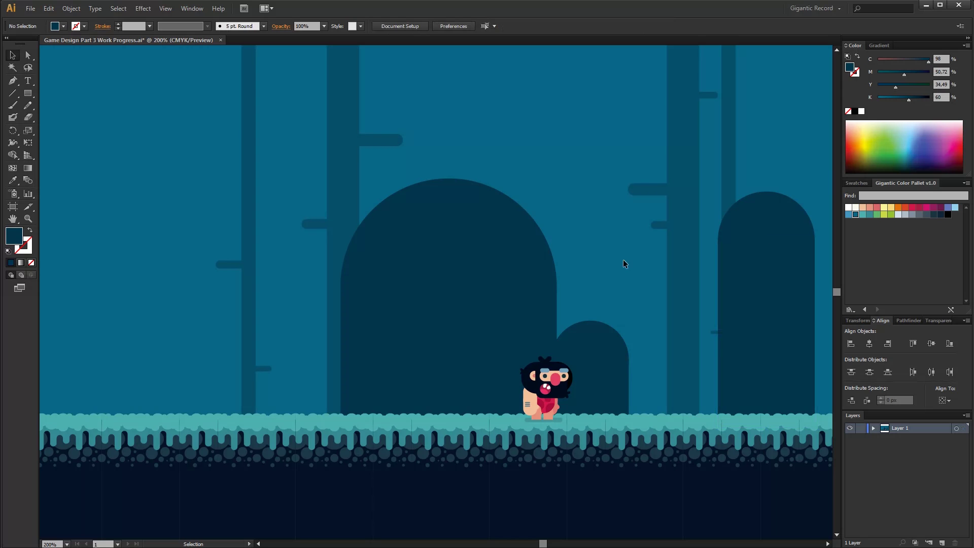
Copy the small bush to the left trees at about 133 px wide, and add a copy about 48 px wide at its left.
left_click(617, 368)
left_click(613, 347, "shift")
left_click_drag(612, 347, 169, 360)
left_click_drag(237, 325, 252, 309)
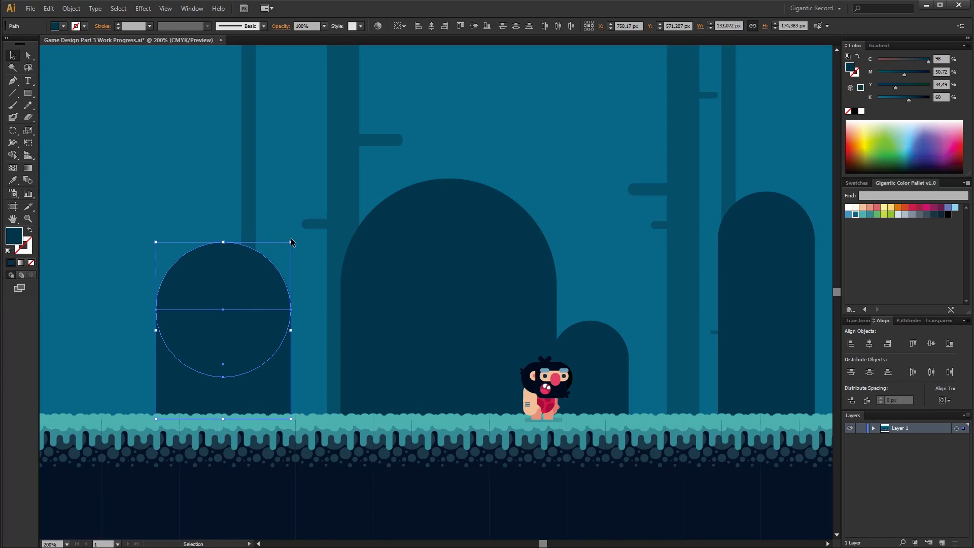
left_click_drag(291, 242, 239, 355, "shift")
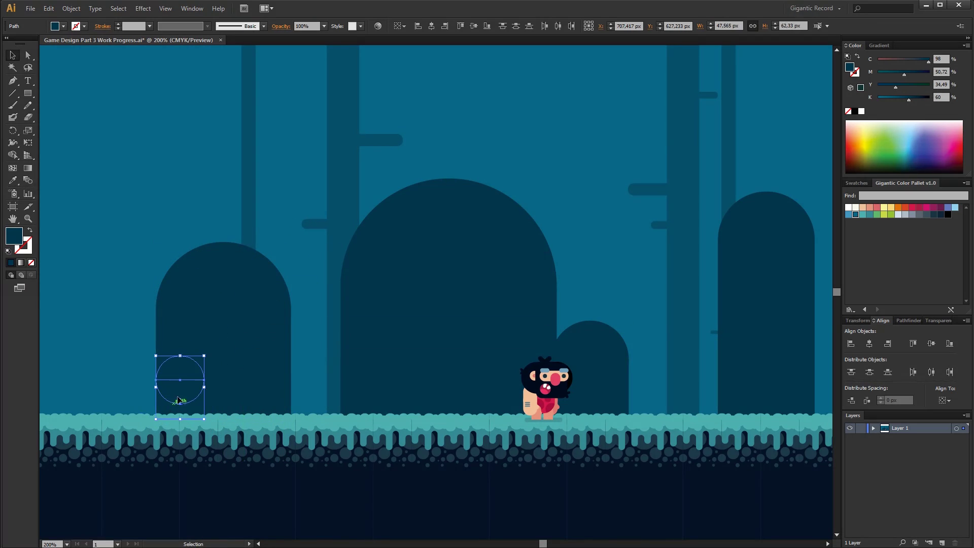
left_click_drag(183, 395, 142, 428)
Group the circles and rectangles of all the bushes together.
left_click_drag(90, 237, 197, 363)
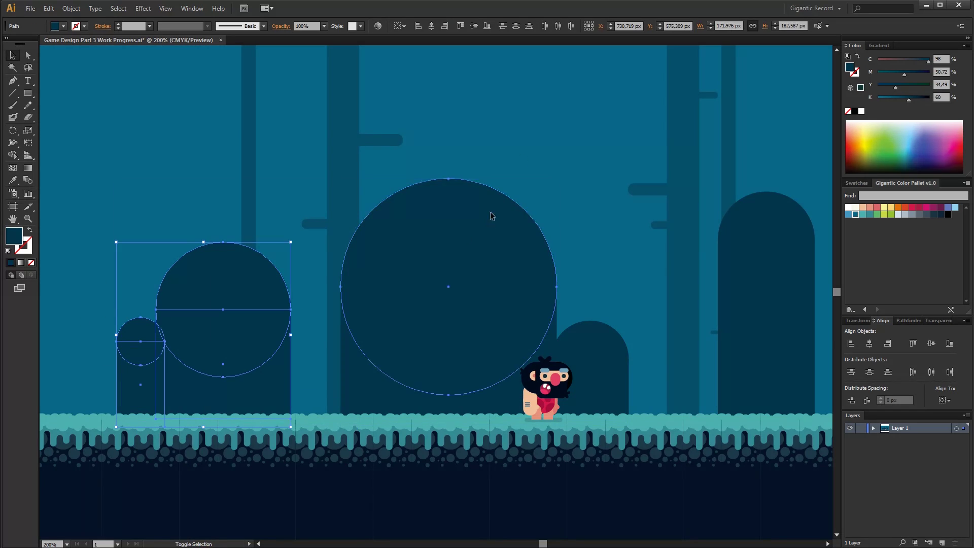
left_click(490, 214, "shift")
left_click(500, 312, "shift")
left_click(591, 370, "shift")
left_click(603, 327, "shift")
left_click(765, 305, "shift")
left_click(761, 223, "shift")
key("ctrl+g")
Bring both tree groups, the character and the ground to the front of the bushes.
left_click(682, 208)
left_click(249, 186, "shift")
left_click(545, 383, "shift")
left_click(588, 432, "shift")
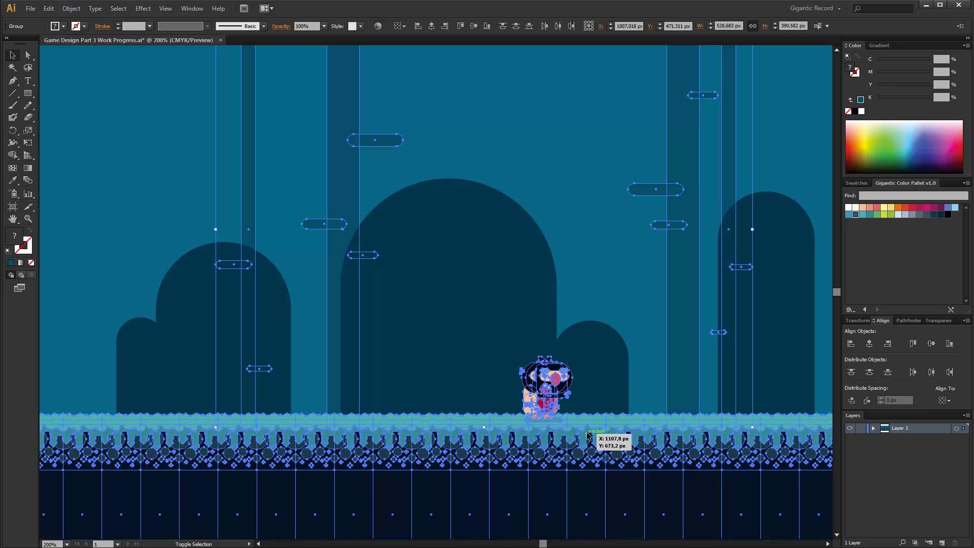
right_click(587, 433)
left_click(698, 519)
left_click(595, 110)
Duplicate the large left bush, shrink the copy to about 108 px wide, move it to the upper-left sky and lighten its fill to 29% black.
key("ctrl+f")
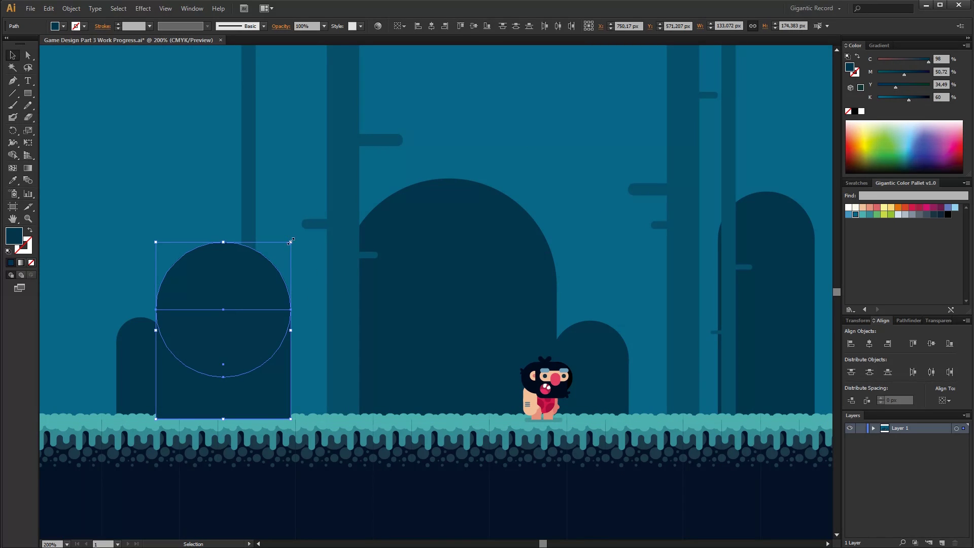
left_click_drag(291, 242, 266, 276, "shift")
left_click_drag(230, 316, 127, 164)
left_click(856, 214)
left_click_drag(888, 100, 893, 100)
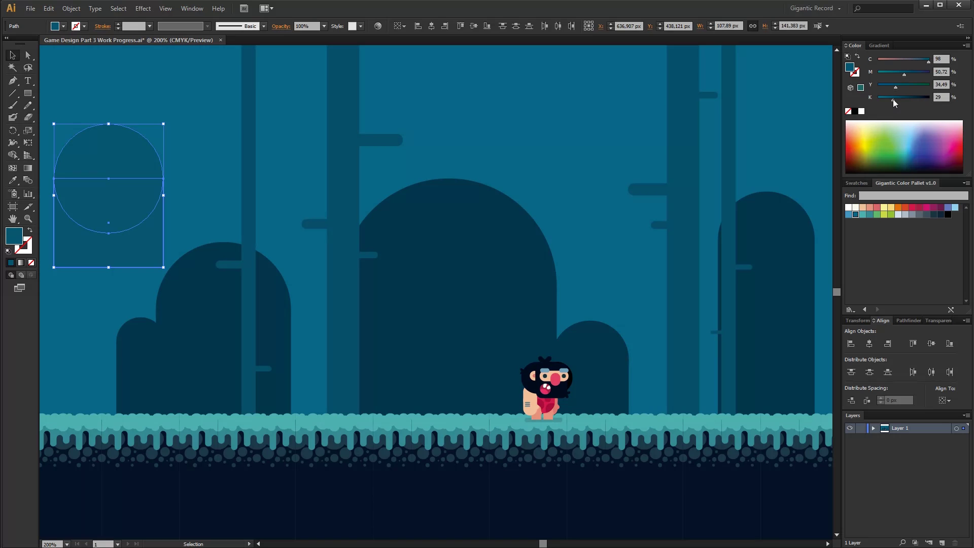
Shrink the lighter bush to about 91 px wide, place it at the far left and stretch its rectangle down to the ground.
left_click(126, 144, "shift")
left_click(126, 146, "shift")
left_click_drag(126, 147, 123, 247)
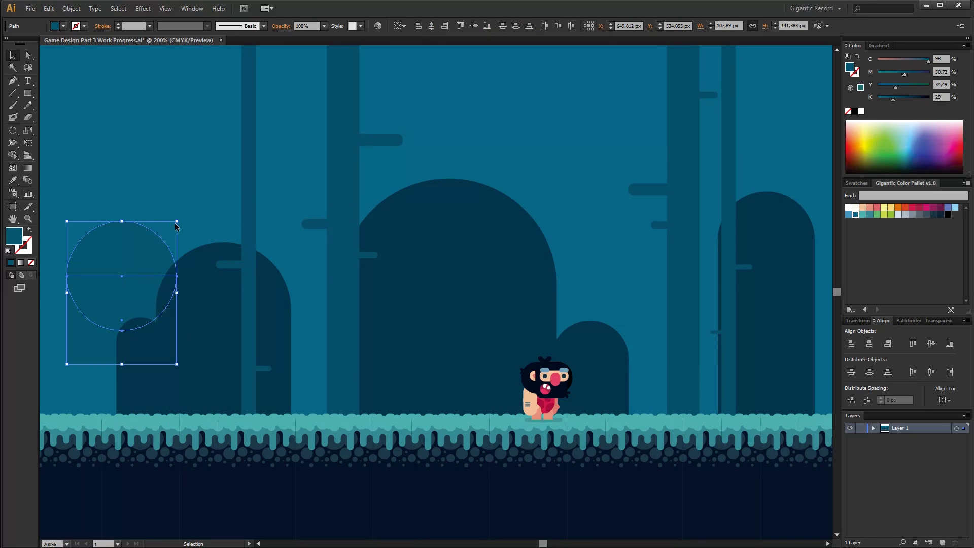
left_click_drag(174, 218, 161, 244)
left_click_drag(123, 279, 91, 198)
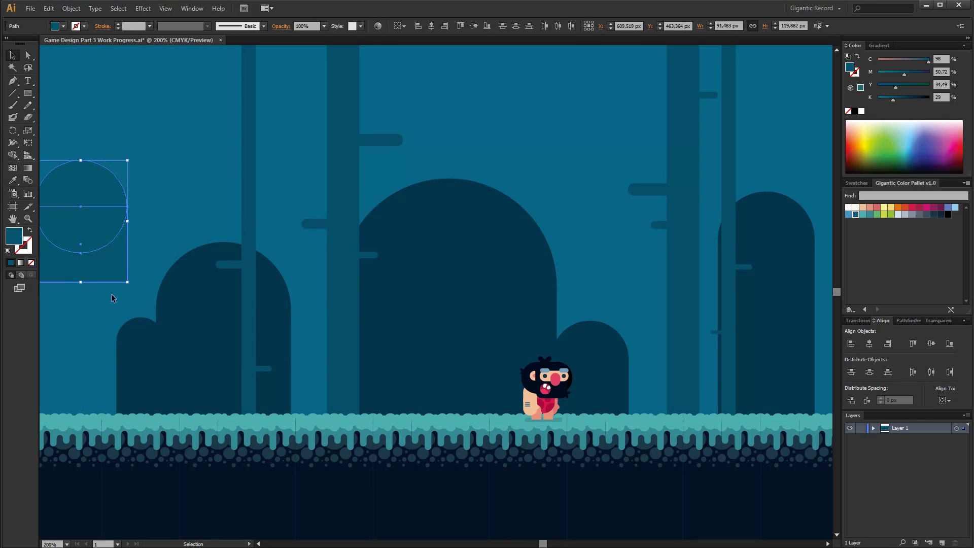
left_click(111, 294)
left_click(90, 269)
left_click_drag(80, 282, 82, 421)
left_click_drag(143, 156, 108, 218)
left_click_drag(103, 179, 103, 209)
Copy the lighter bush, shorten its rectangle, enlarge it to about 131 px wide and place it between the two left tree trunks.
left_click_drag(121, 170, 174, 157)
left_click(216, 218)
left_click(159, 287)
left_click_drag(160, 309, 160, 177)
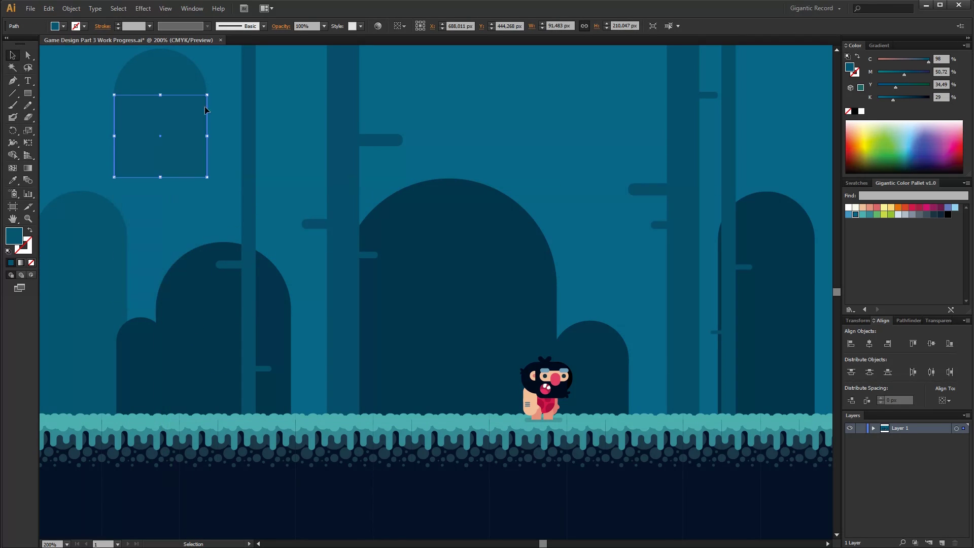
left_click_drag(223, 115, 172, 97)
left_click_drag(208, 178, 247, 234, "shift")
left_click_drag(189, 121, 318, 344)
Copy the lighter bush beside the thick right trunk at about 98 px wide and stretch its rectangle down to the ground.
left_click_drag(309, 351, 554, 234)
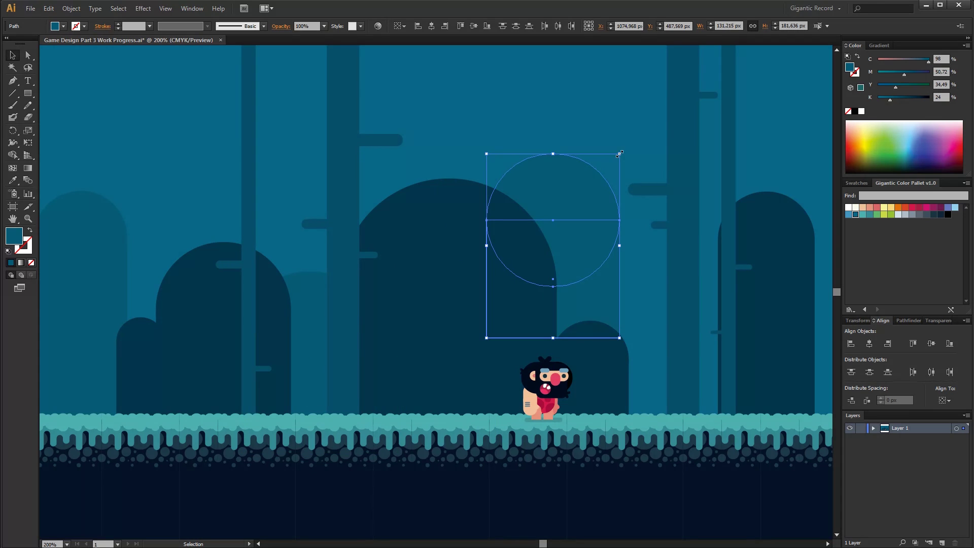
left_click_drag(620, 153, 686, 159)
left_click(638, 288)
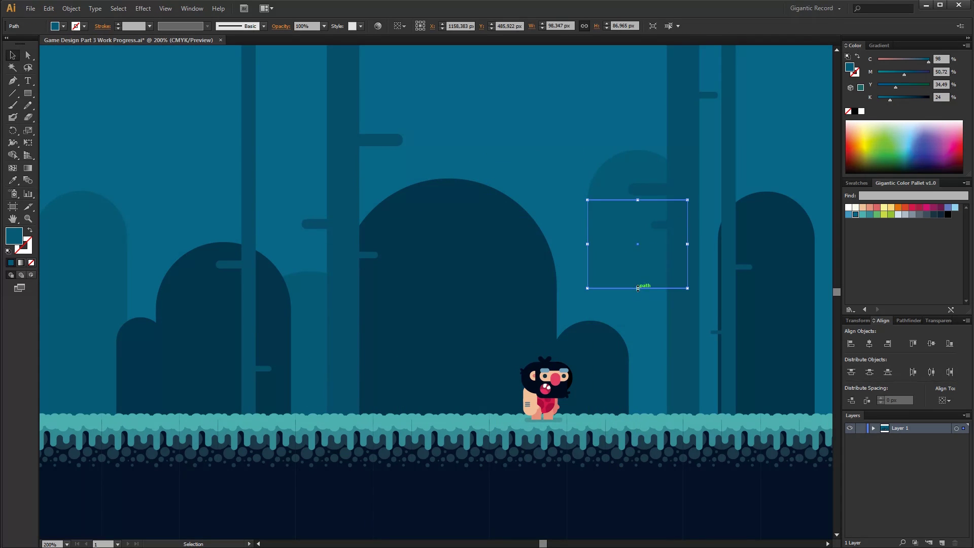
left_click_drag(638, 288, 647, 414)
Add a small lighter bush copy, about 72 px wide, at the right end of the ground beside the dark bush.
left_click_drag(307, 350, 572, 154, "alt")
left_click_drag(641, 76, 607, 159, "shift")
left_click_drag(549, 173, 637, 343)
key("space")
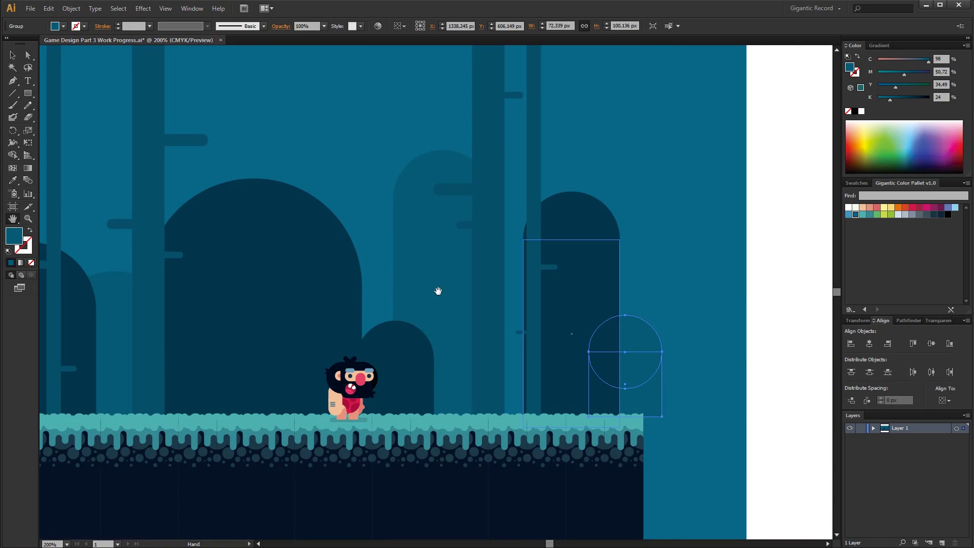
left_click_drag(438, 291, 627, 289)
left_click(401, 83)
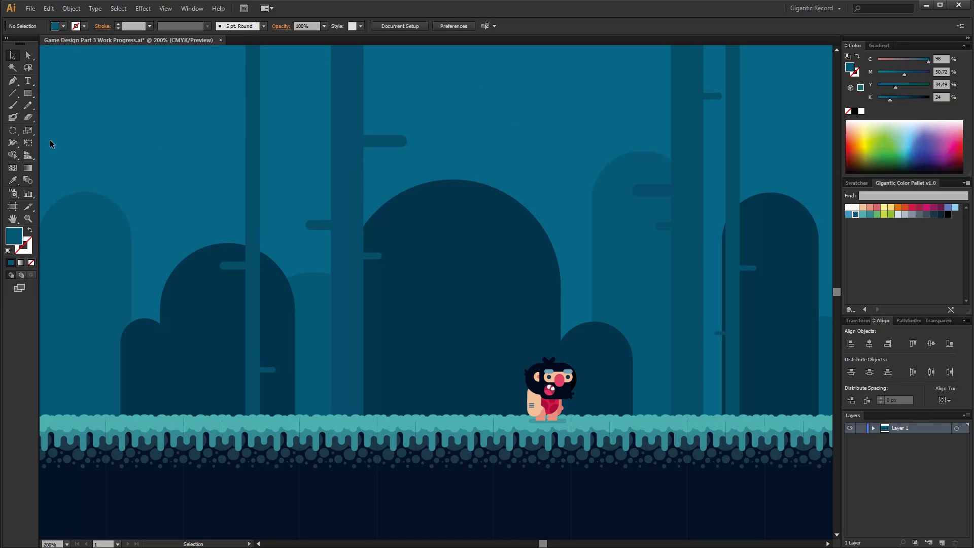
Draw an off-white circle about 6 px across as a star in the upper-left sky.
left_click_drag(28, 99, 53, 114)
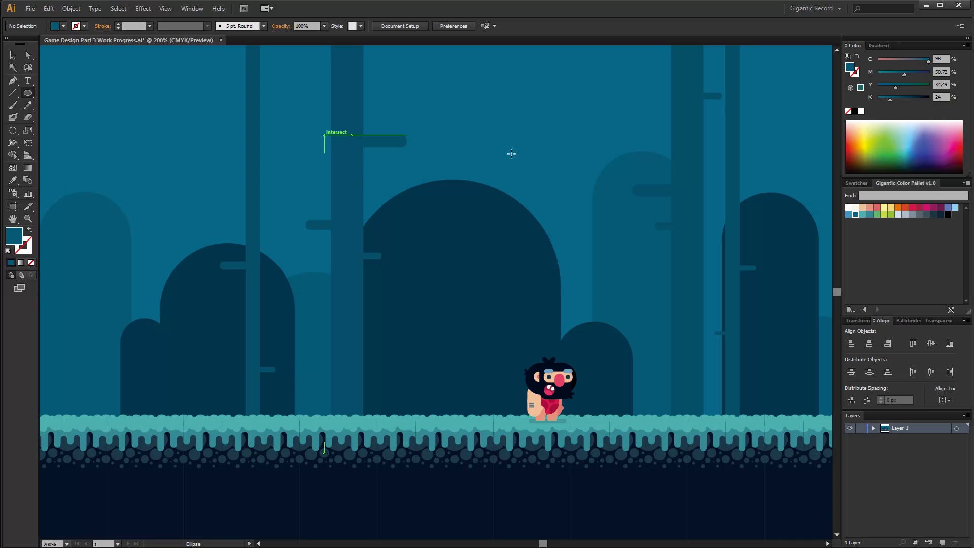
left_click(855, 207)
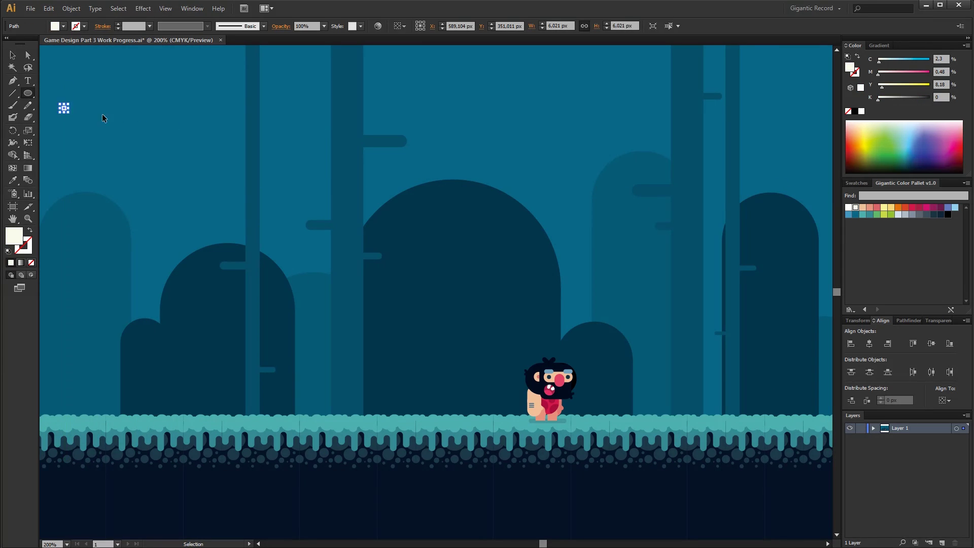
left_click(64, 107)
left_click(672, 382)
left_click(13, 55)
left_click(45, 120)
Add two smaller star copies beside the first star and group all three.
left_click(64, 108)
left_click(94, 111)
left_click_drag(64, 108, 85, 122)
left_click(108, 147)
left_click_drag(116, 93, 61, 138)
key("ctrl+g")
Copy the star group to the upper-right sky, spread its stars apart and delete an extra one.
left_click_drag(66, 110, 790, 76)
key("v")
left_click(763, 124)
left_click_drag(790, 103, 752, 127)
left_click(759, 101)
key("Delete")
left_click(761, 145)
Scatter single star copies across the sky between the middle and right tree trunks.
left_click(96, 104)
left_click_drag(97, 104, 525, 72, "alt")
left_click(477, 127)
left_click_drag(453, 113, 647, 120)
left_click(648, 141)
Place a copy of the three-star group in the sky above the big central bush.
left_click(96, 105)
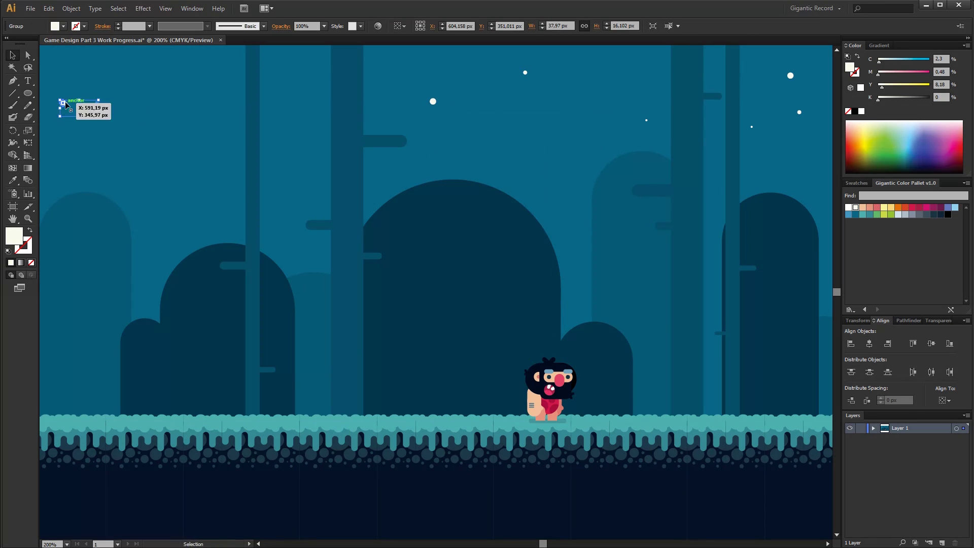
left_click_drag(65, 102, 442, 128)
left_click(561, 122)
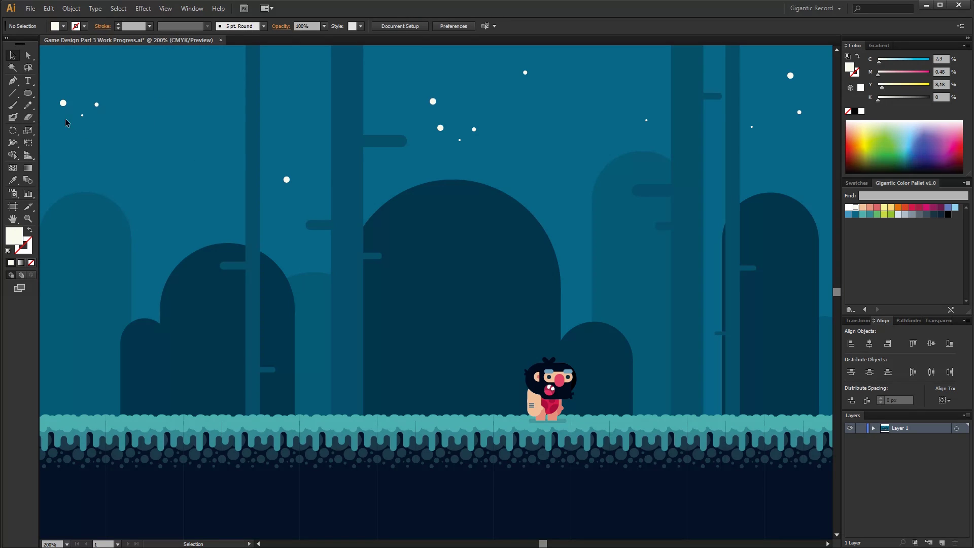
Draw a moon circle about 46 px across in the left sky and fill it pale yellow.
left_click(27, 93)
left_click_drag(172, 136, 195, 159, "alt+shift")
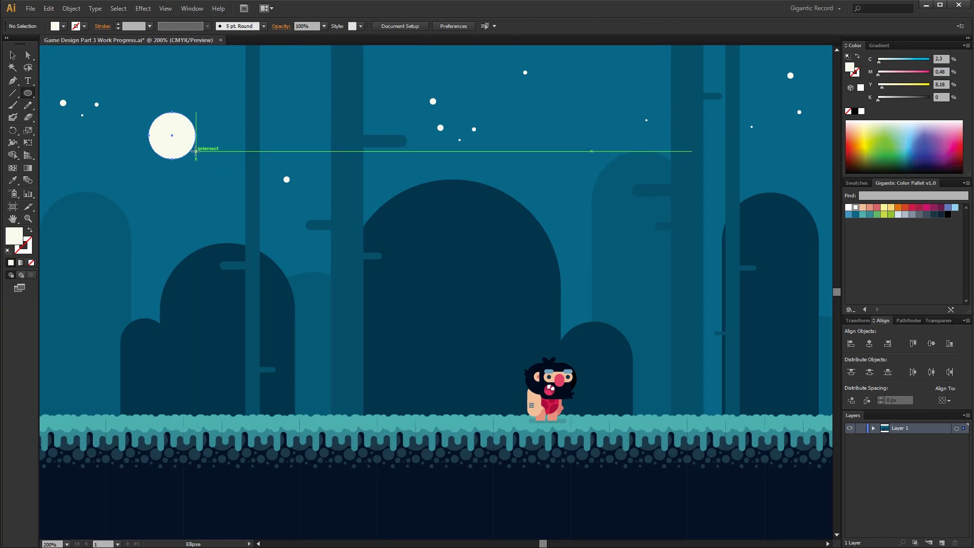
left_click(884, 208)
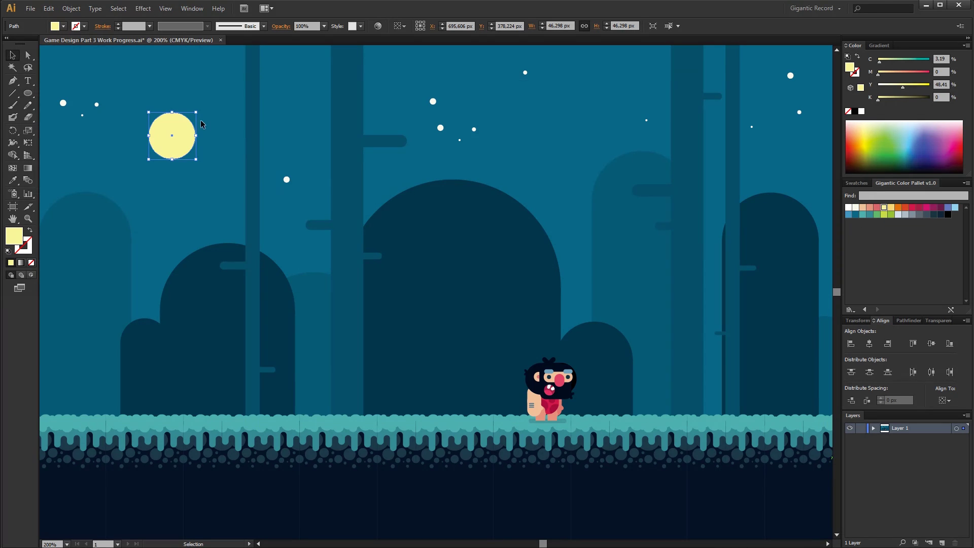
key("v")
Duplicate the moon circle in place, shrink it to a crater and fill it light orange with 24% magenta.
key("ctrl+c")
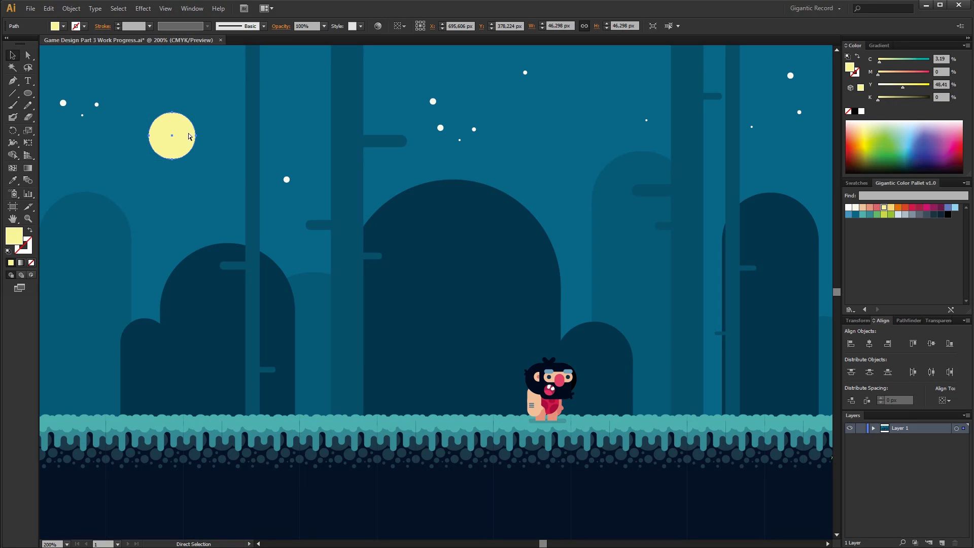
key("ctrl+f")
left_click_drag(196, 112, 181, 127, "alt+shift")
left_click(891, 208)
left_click(890, 75)
Spread crater copies of different sizes over the moon, one of them overlapping its lower-right edge.
left_click(224, 109)
left_click(173, 142)
left_click_drag(168, 133, 194, 174, "shift")
left_click(199, 113)
left_click(203, 124)
left_click(172, 142)
left_click(180, 126, "ctrl")
left_click_drag(184, 120, 188, 138, "shift")
left_click(219, 166)
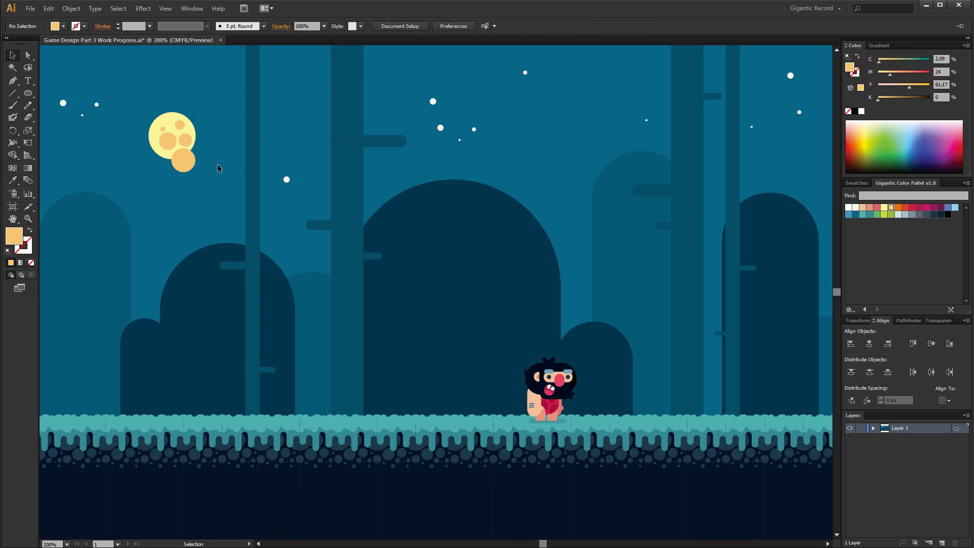
Divide the moon and the overlapping crater with Pathfinder, ungroup the result and delete the part outside the moon.
left_click(174, 148)
left_click(182, 160, "shift")
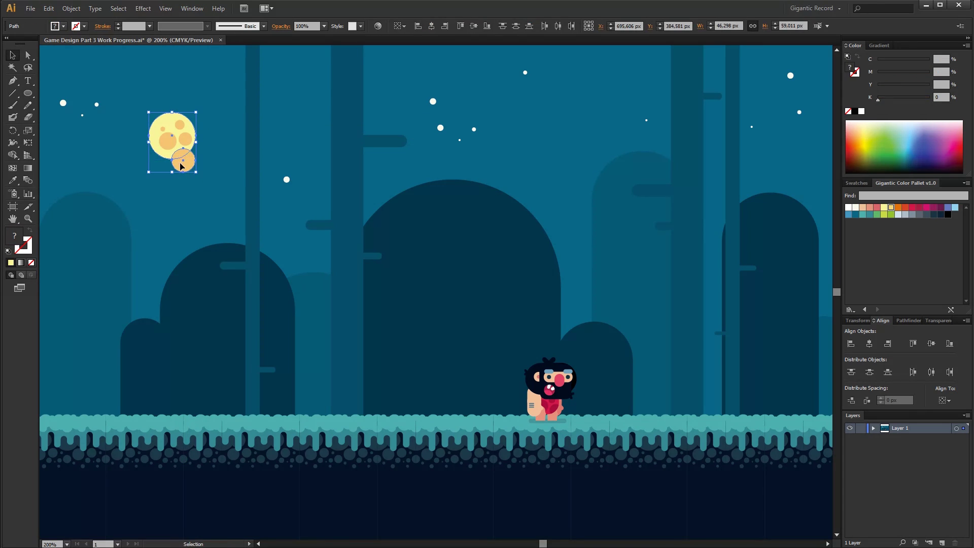
left_click(908, 321)
left_click(853, 369)
right_click(186, 165)
left_click(209, 225)
key("Delete")
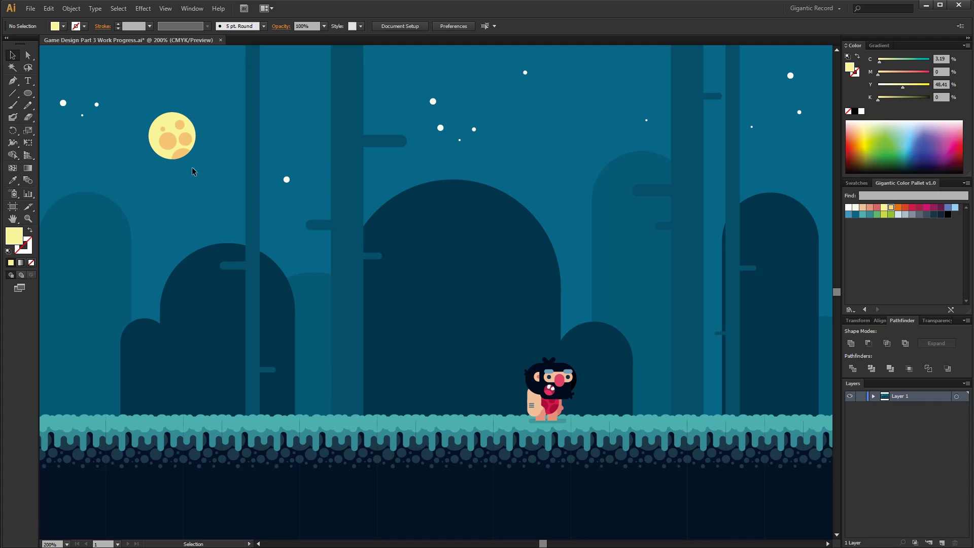
Move the moon's upper crater slightly up and to the left.
left_click_drag(179, 126, 175, 121)
left_click(214, 118)
left_click(192, 123)
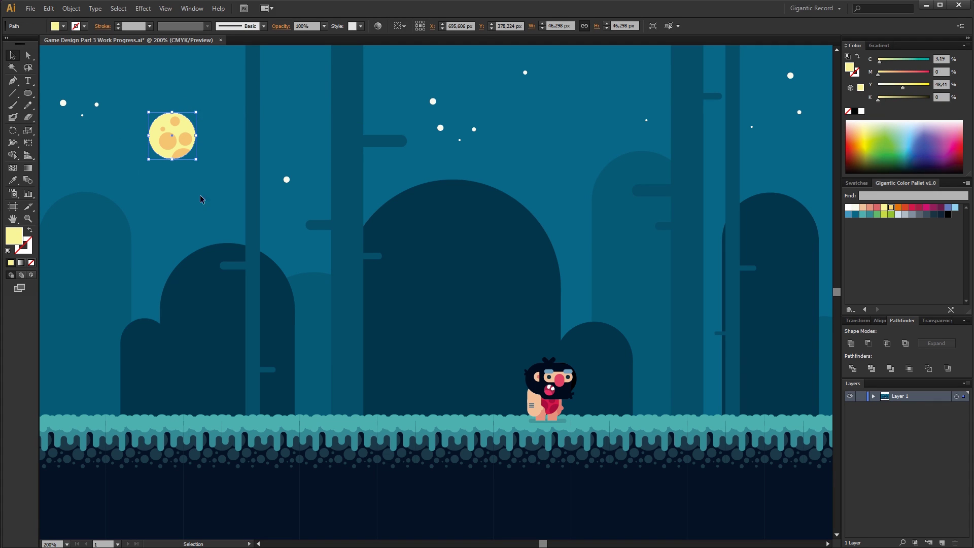
left_click(142, 167)
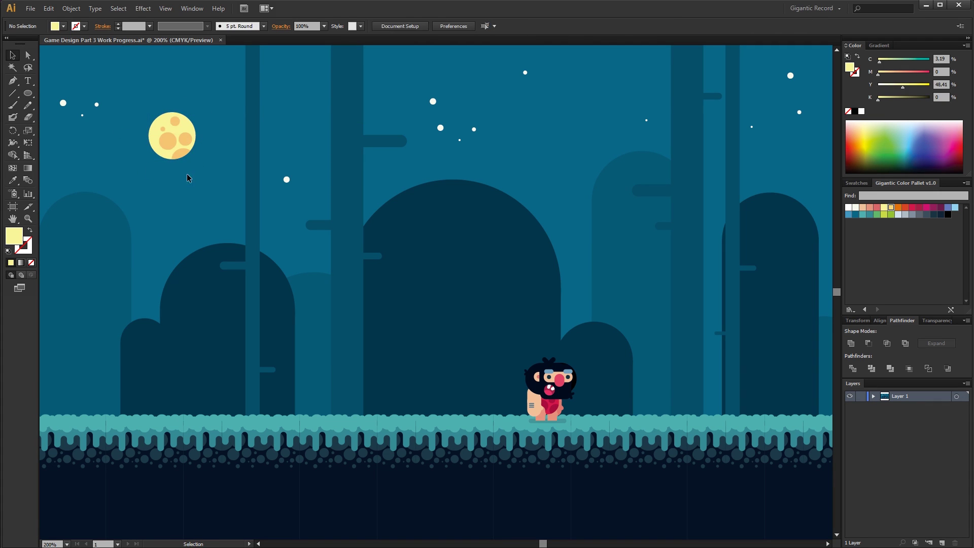
Paste a copy of the moon disc in place, enlarge it to about 70 px across and arrange it behind the craters.
key("ctrl+f")
mouse_move(196, 113)
left_mouse_down("alt+shift")
mouse_move(211, 96)
mouse_move(188, 128)
left_mouse_up("alt+shift")
left_click(182, 106, "shift")
right_click(176, 127)
mouse_move(201, 211)
left_click(299, 212)
left_click(217, 91)
left_click(199, 114)
left_click_drag(211, 98, 208, 100, "alt+shift")
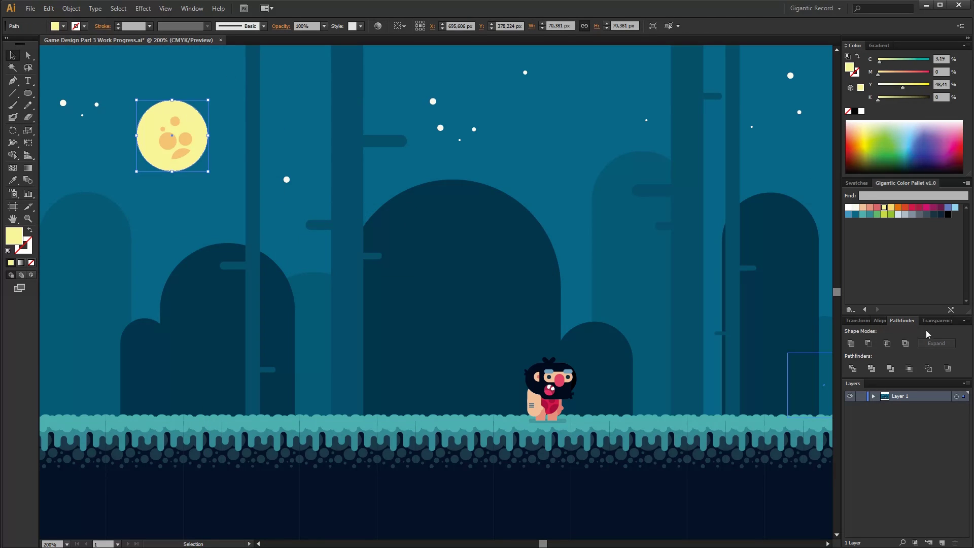
Set the enlarged disc's opacity to 30% and add an outer halo copy about 109 px across at 15% opacity.
left_click(936, 320)
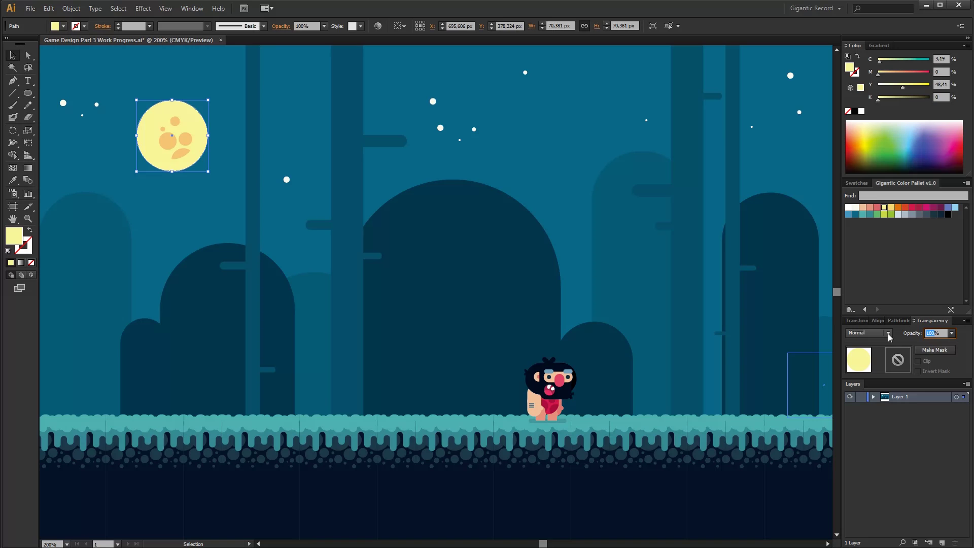
type("30")
key("Return")
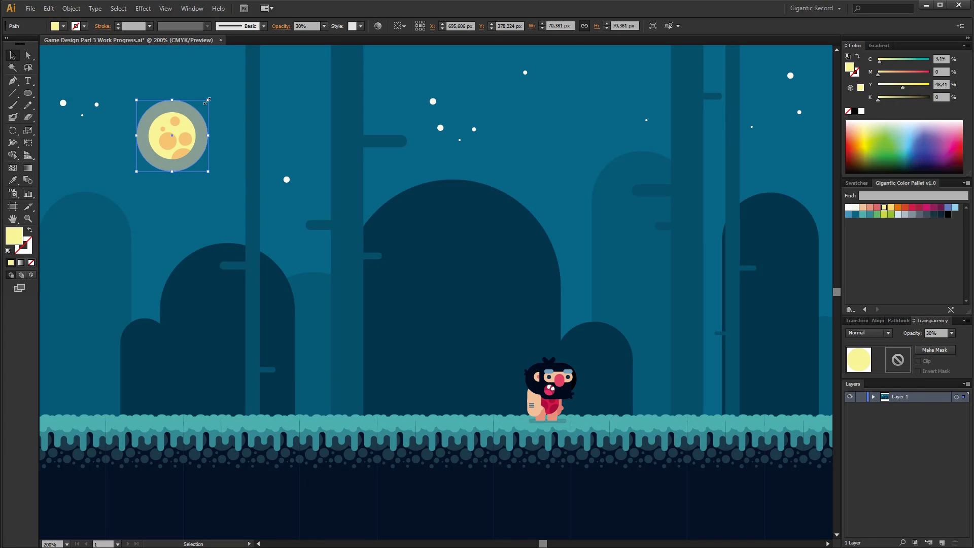
left_click_drag(208, 100, 226, 82, "alt+shift")
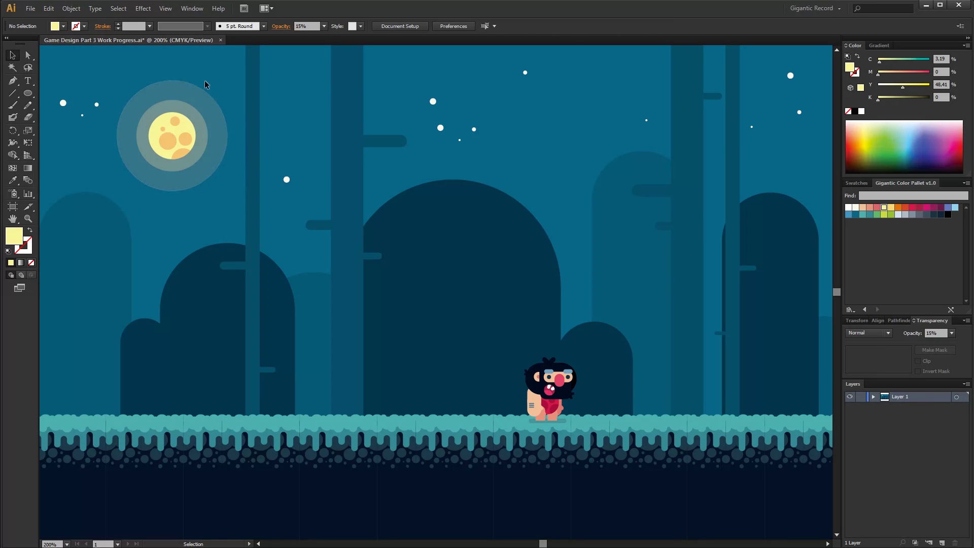
Group the moon, craters and halos, enlarge the group slightly and shift it up and right toward the thin trunk.
left_click_drag(172, 69, 170, 167)
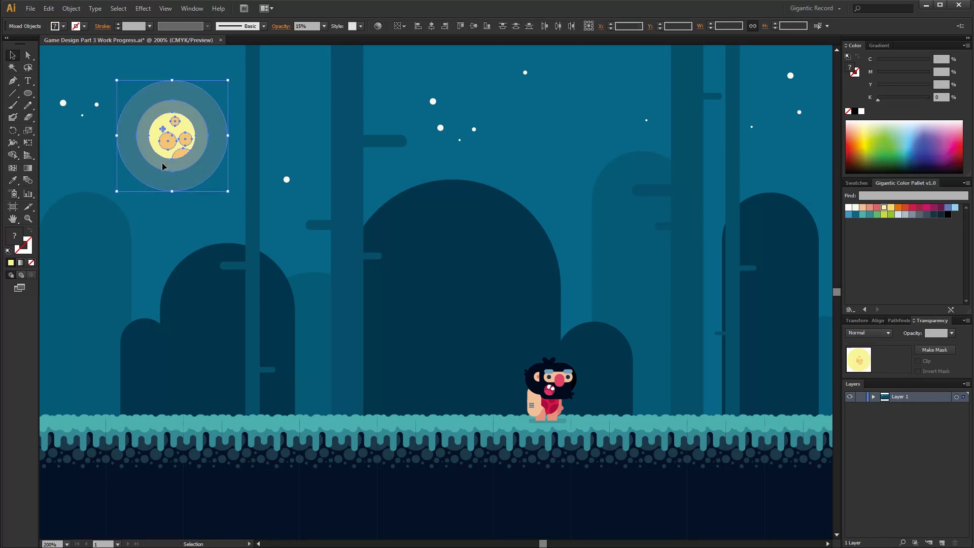
key("ctrl+g")
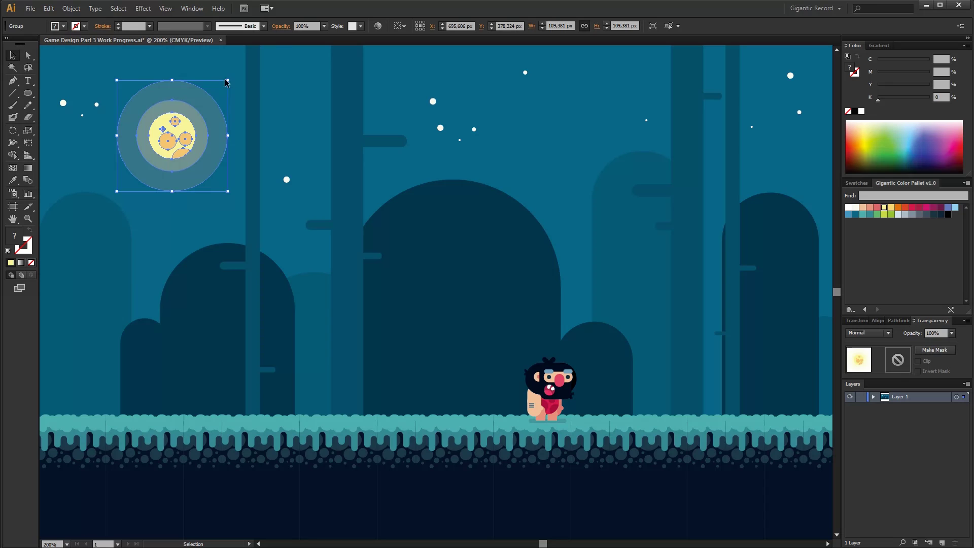
left_click_drag(228, 80, 238, 70, "alt+shift")
left_click_drag(194, 124, 206, 117)
left_click(285, 140)
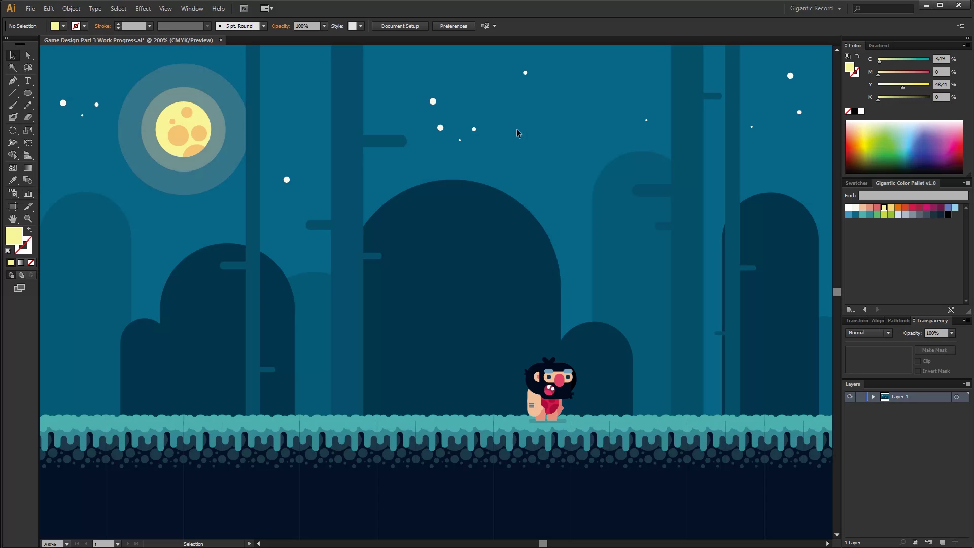
Draw a thin rounded rectangle cloud in the middle of the sky, filled white at 10% opacity.
left_click(28, 93)
left_click(98, 104)
mouse_move(474, 151)
left_mouse_down()
mouse_move(625, 171)
mouse_move(560, 159)
left_mouse_up()
left_click(848, 208)
left_click(12, 55)
left_click(935, 333)
type("10")
key("Return")
left_click(644, 131)
Enlarge the cloud high in the middle sky and add smaller copies below the moon and over the central bush's upper right.
left_click_drag(601, 151, 719, 133, "shift")
left_click_drag(603, 150, 441, 120)
left_click_drag(555, 142, 591, 149, "shift")
left_click_drag(584, 120, 451, 120)
left_click_drag(413, 132, 566, 221)
left_click(294, 205)
Duplicate the cloud over the central bush in place, enlarge the copy and move it over the right trees.
left_click_drag(637, 204, 720, 192, "shift")
key("ctrl+c")
key("ctrl+f")
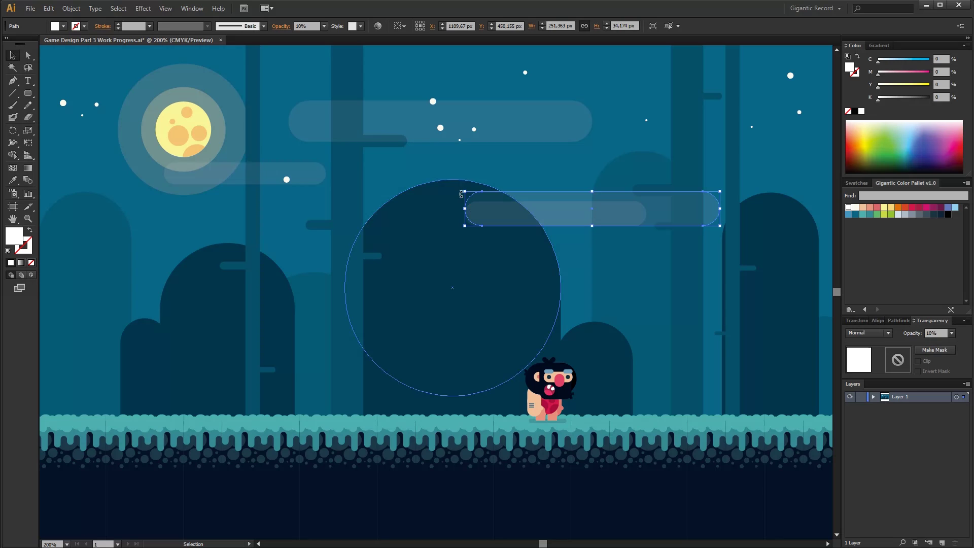
left_click_drag(460, 195, 443, 191, "shift")
left_click_drag(477, 198, 661, 253)
left_click(718, 290)
Nudge the large upper cloud upward, duplicate it, enlarge the copy and move it to the left edge over the bushes.
left_click_drag(530, 126, 528, 119)
left_click_drag(528, 118, 527, 117)
key("ctrl+c")
key("ctrl+f")
left_click_drag(591, 142, 670, 168, "shift")
left_click_drag(604, 124, 154, 283)
left_click(187, 215)
Move the large upper cloud higher and add a smaller copy of the middle cloud over the central bush.
left_click_drag(484, 131, 486, 123)
left_click(683, 122)
left_click_drag(548, 124, 547, 110)
left_click(545, 156)
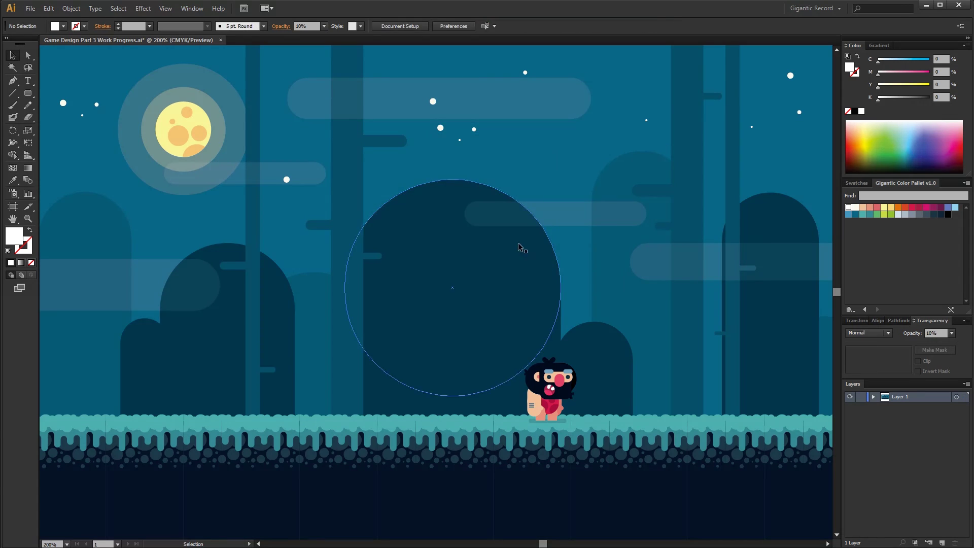
left_click_drag(508, 216, 437, 249, "alt")
left_click(594, 126)
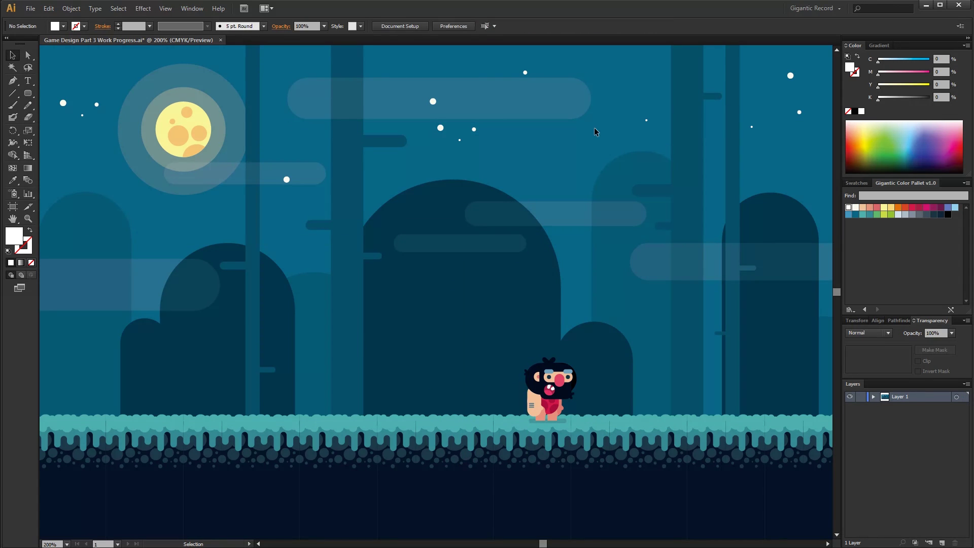